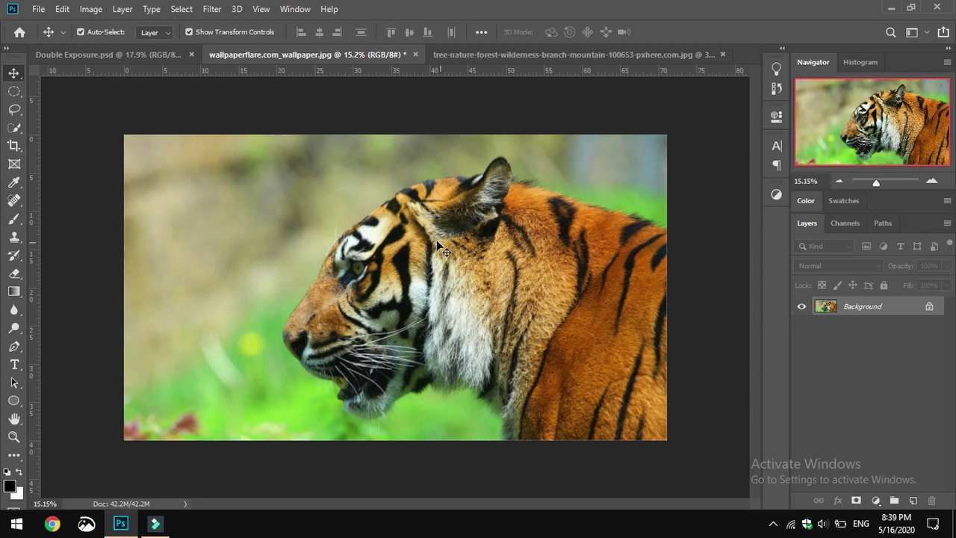
- Start Select and Mask on the tiger photo and brush a quick selection over the tiger's face, neck and body
click(179, 10)
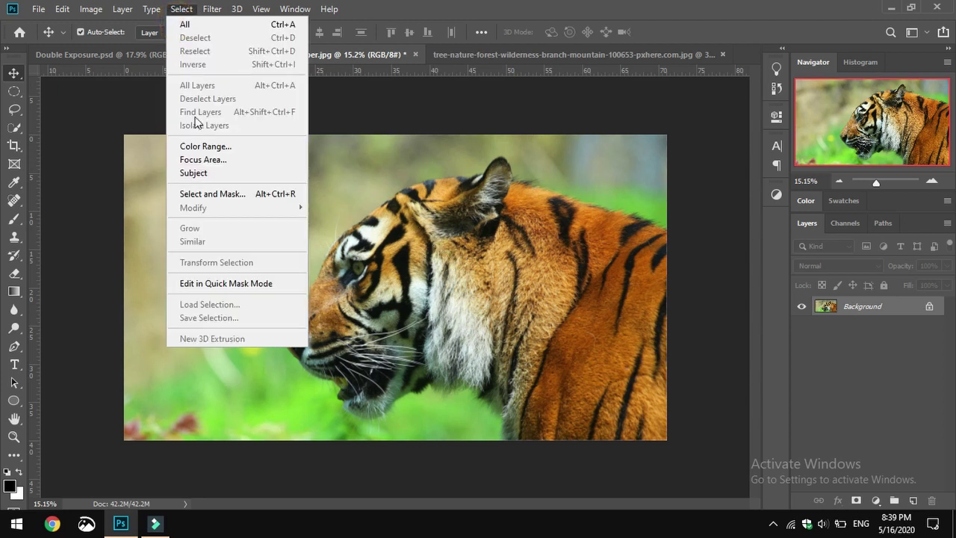
click(214, 194)
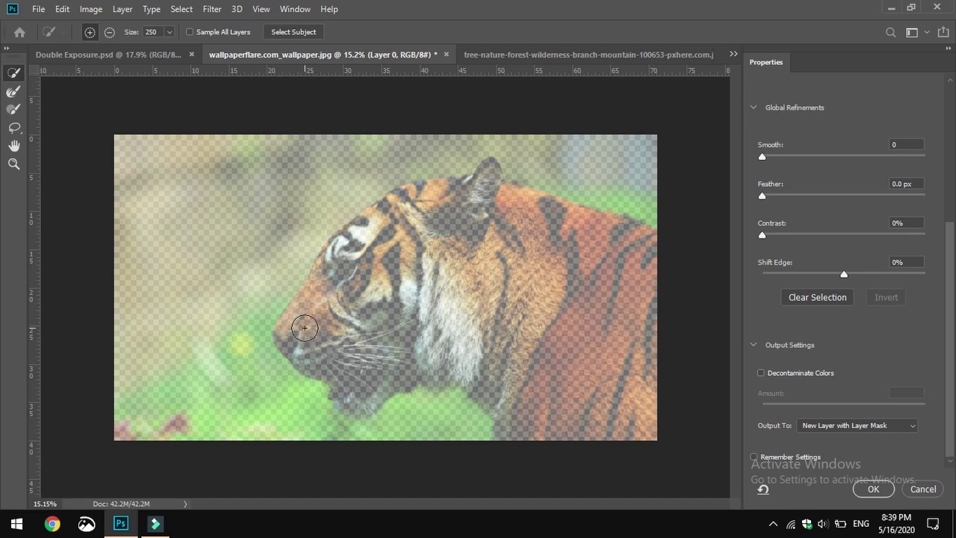
mouse_move(305, 327)
mouse_down()
mouse_move(353, 250)
mouse_move(472, 228)
mouse_move(607, 308)
mouse_move(616, 323)
mouse_move(529, 216)
mouse_up()
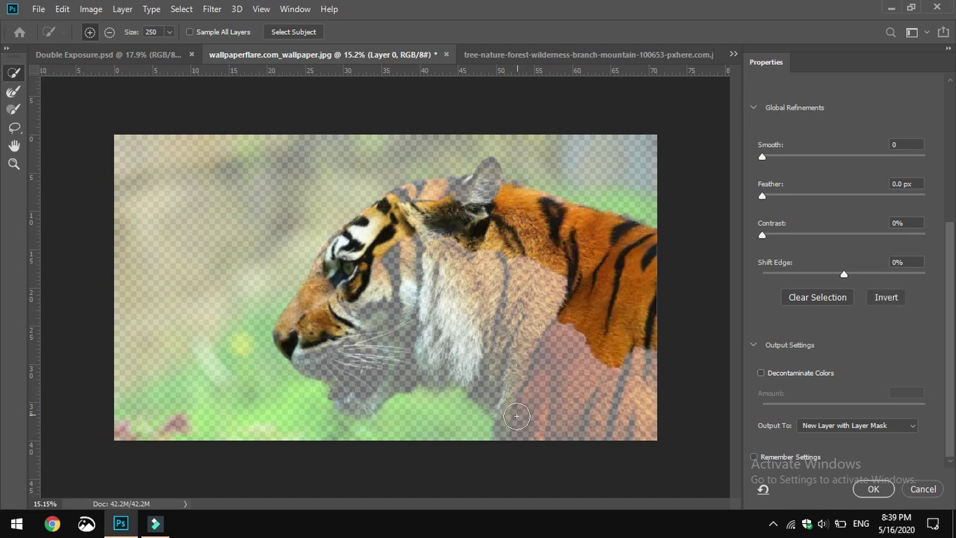
drag(517, 416, 515, 412)
drag(423, 347, 515, 317)
drag(405, 285, 448, 270)
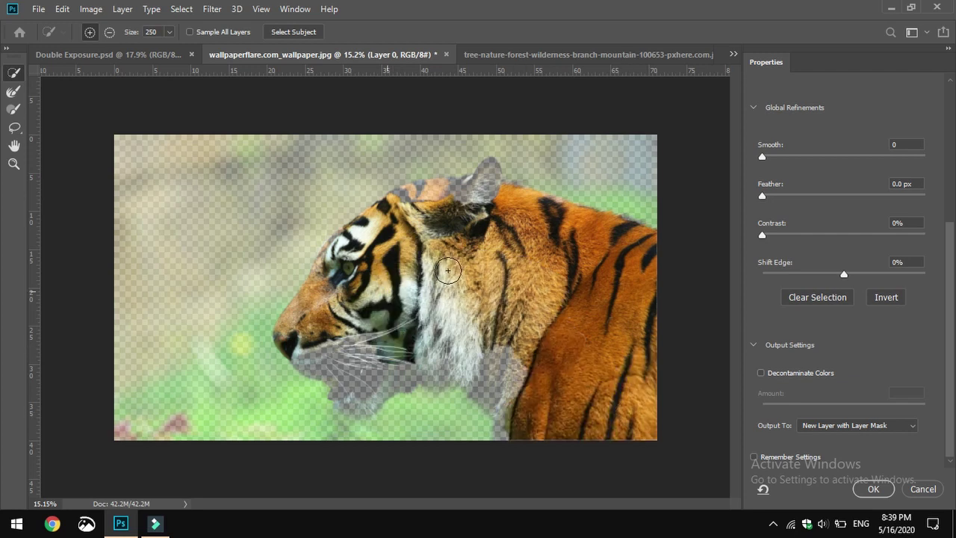
- Add the tiger's muzzle, open mouth, chin, throat and ear to the selection
drag(314, 348, 327, 360)
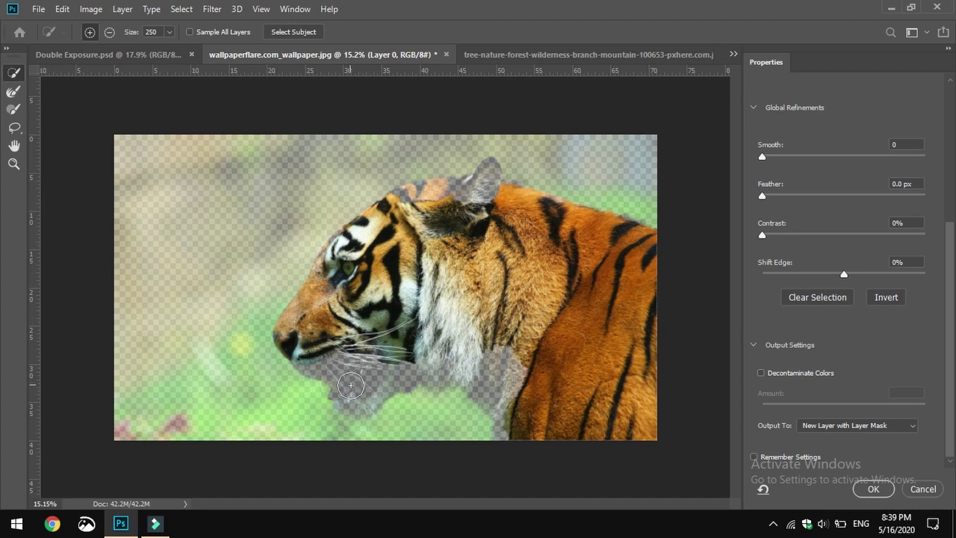
mouse_move(351, 391)
mouse_down()
mouse_move(485, 365)
mouse_move(511, 381)
mouse_move(483, 381)
mouse_up()
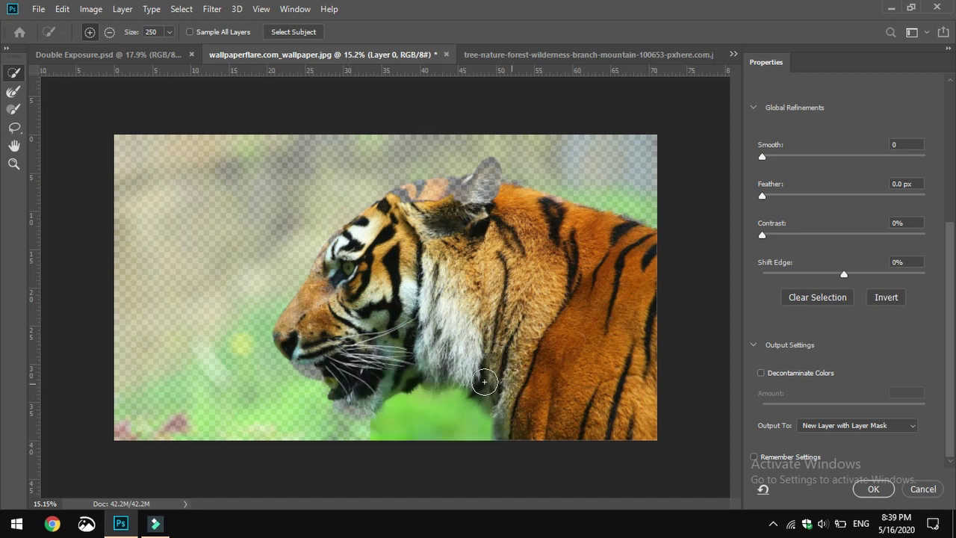
mouse_move(474, 202)
mouse_down()
mouse_move(485, 183)
mouse_move(452, 200)
mouse_move(407, 206)
mouse_up()
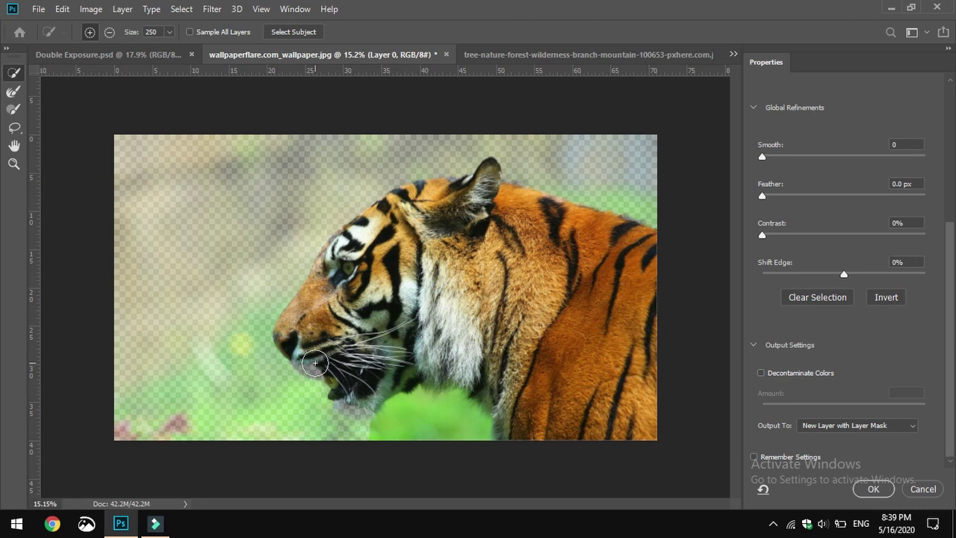
scroll(362, 425, up, 5)
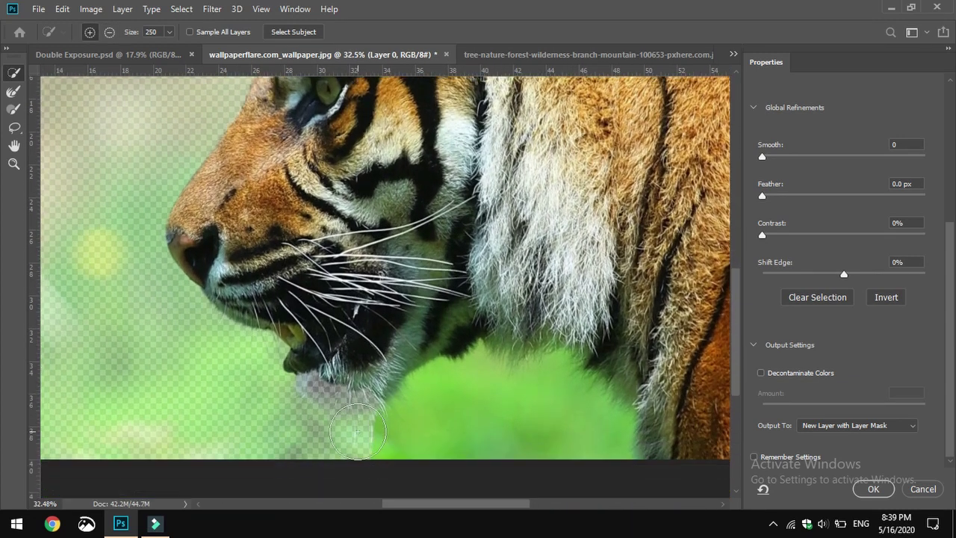
scroll(357, 431, down, 1)
click(337, 354)
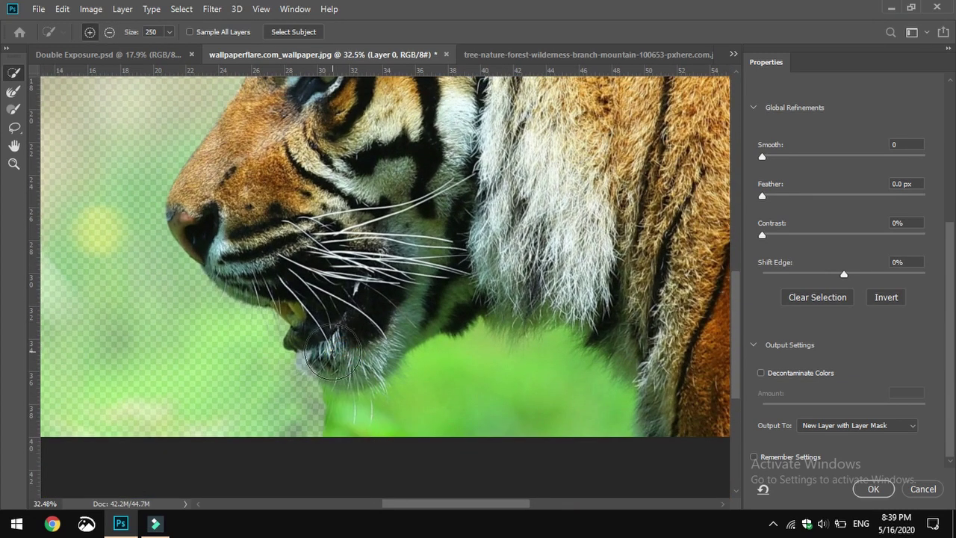
click(333, 352)
- Subtract the green background below the tiger's chin and throat from the selection
alt+click(475, 388)
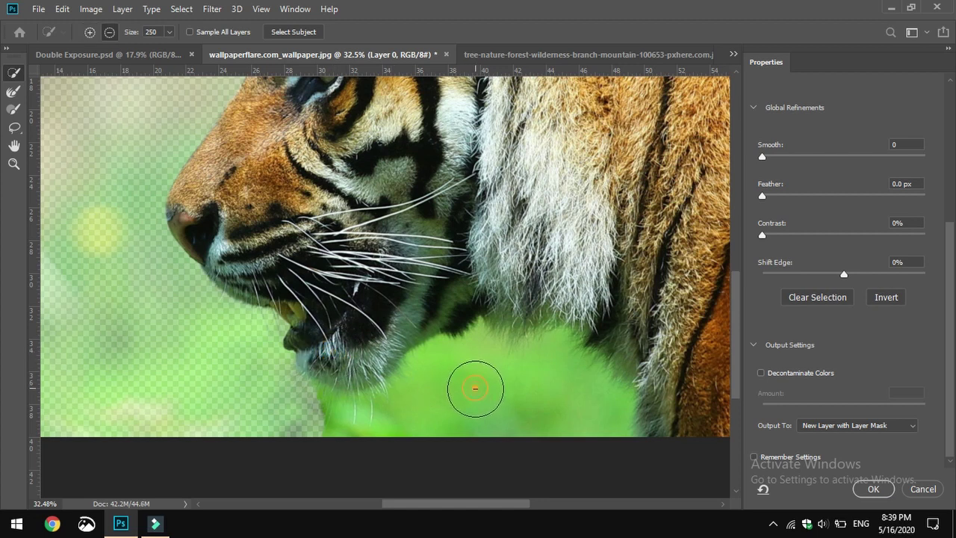
alt+click(341, 431)
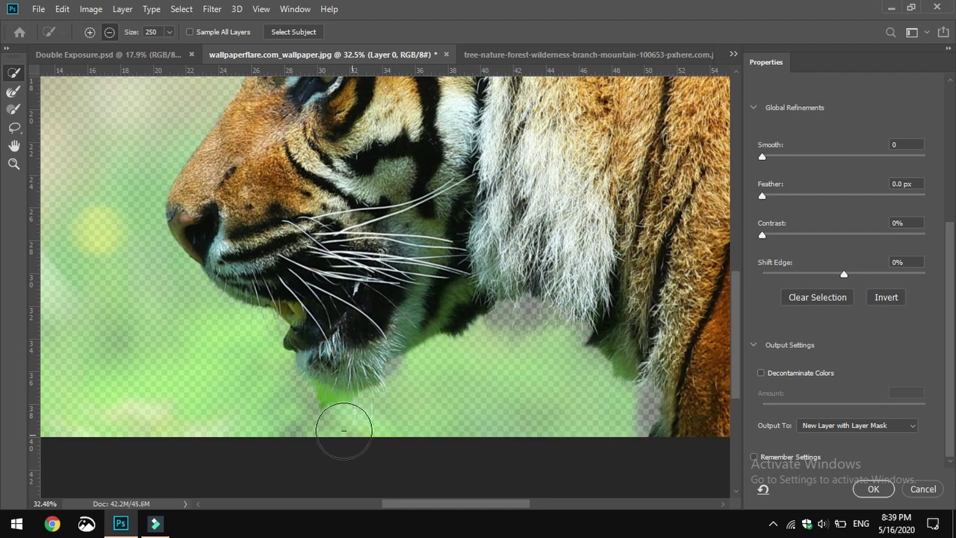
mouse_move(344, 431)
mouse_down()
mouse_move(330, 412)
mouse_move(294, 404)
mouse_up()
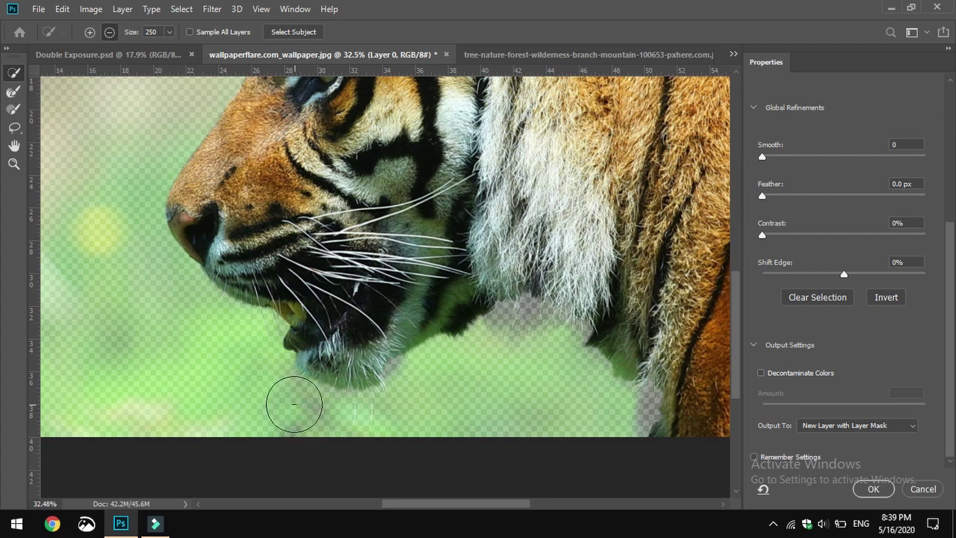
- Add the missing fur along the chin, throat and lower chest edge back into the selection
click(367, 347)
click(516, 300)
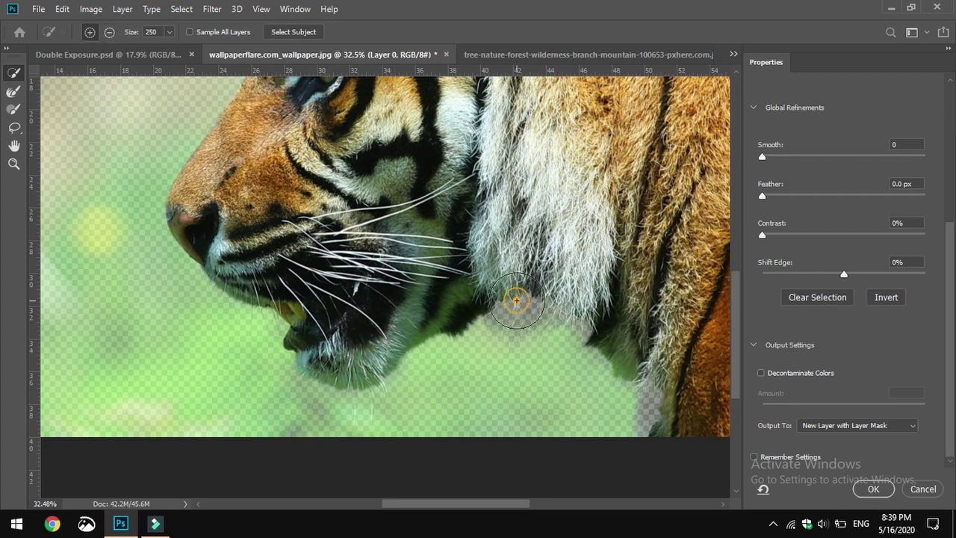
click(513, 312)
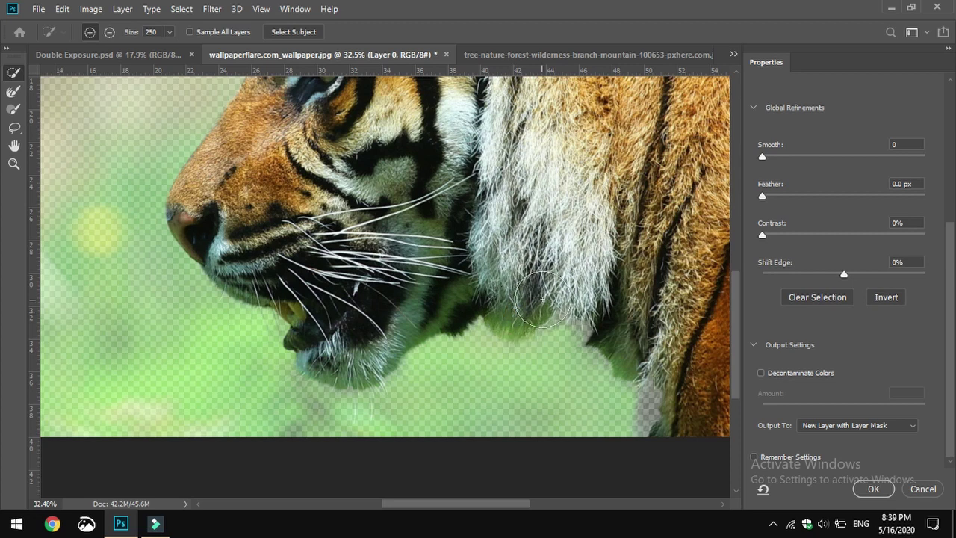
click(590, 305)
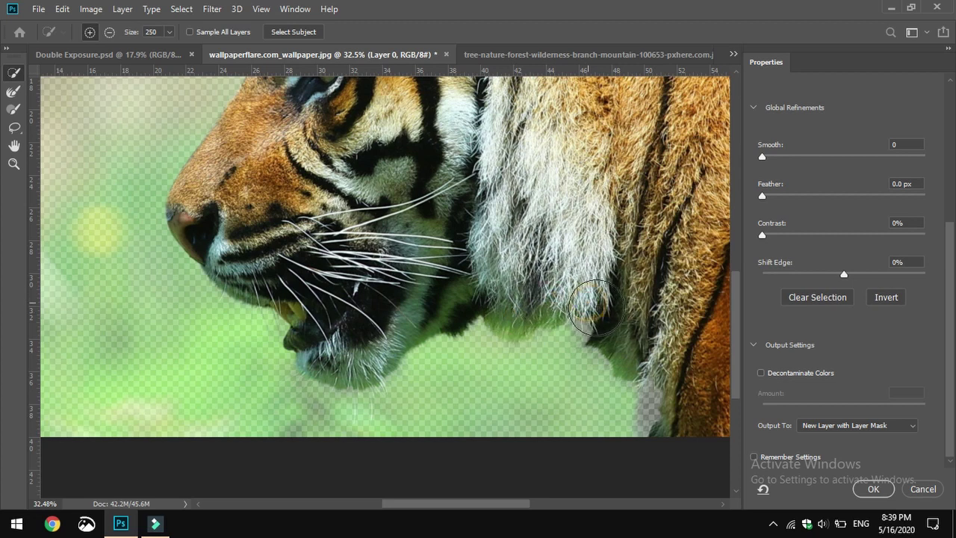
drag(630, 346, 487, 281)
click(530, 340)
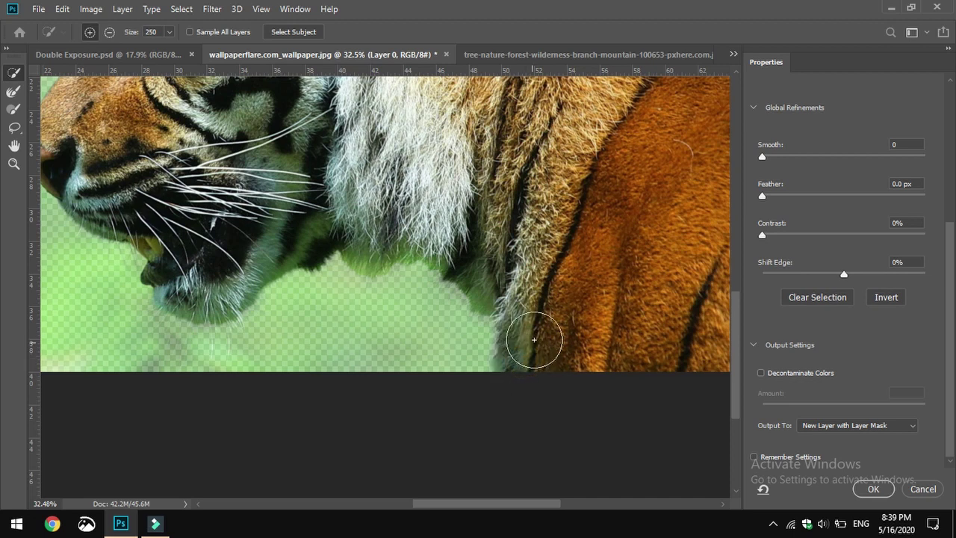
- Add the missing edges of the tiger's forehead, brow, nose bridge and the fur in front of the ear to the selection
scroll(544, 330, up, 6)
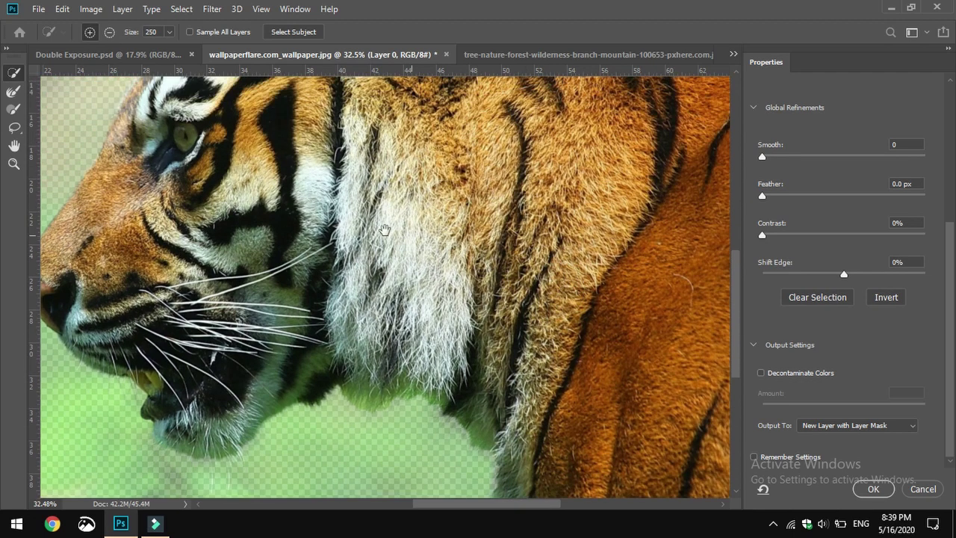
mouse_move(353, 227)
mouse_down()
mouse_move(440, 293)
mouse_move(379, 424)
mouse_up()
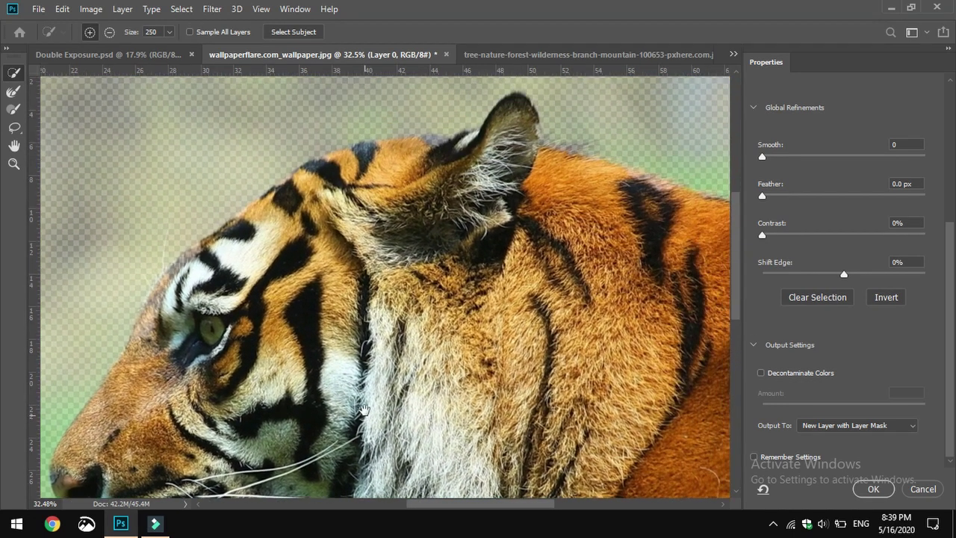
click(198, 283)
click(173, 319)
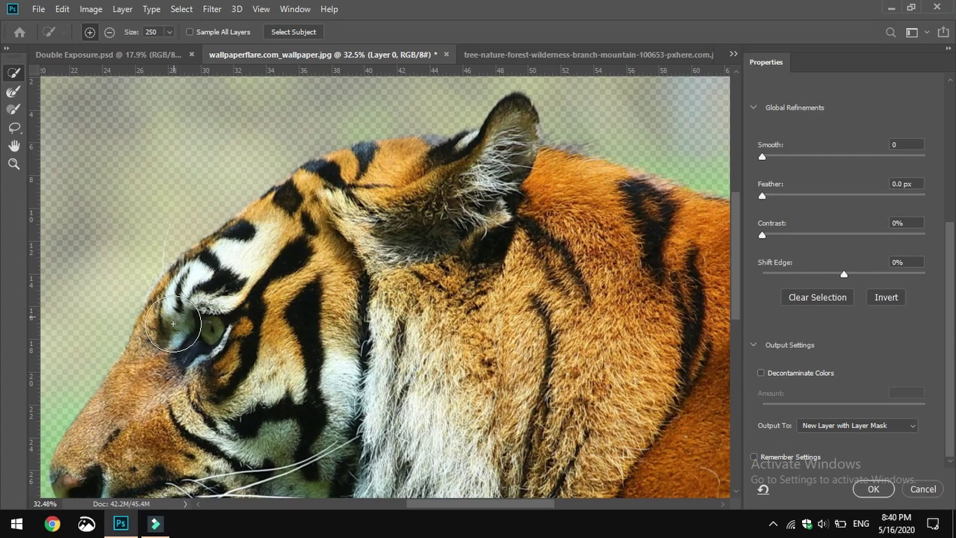
click(154, 371)
drag(565, 250, 385, 313)
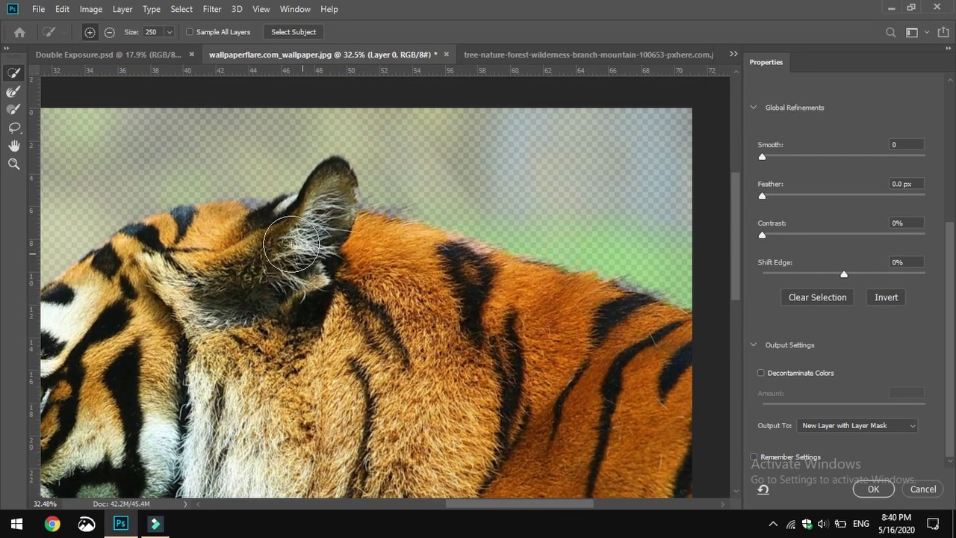
click(256, 228)
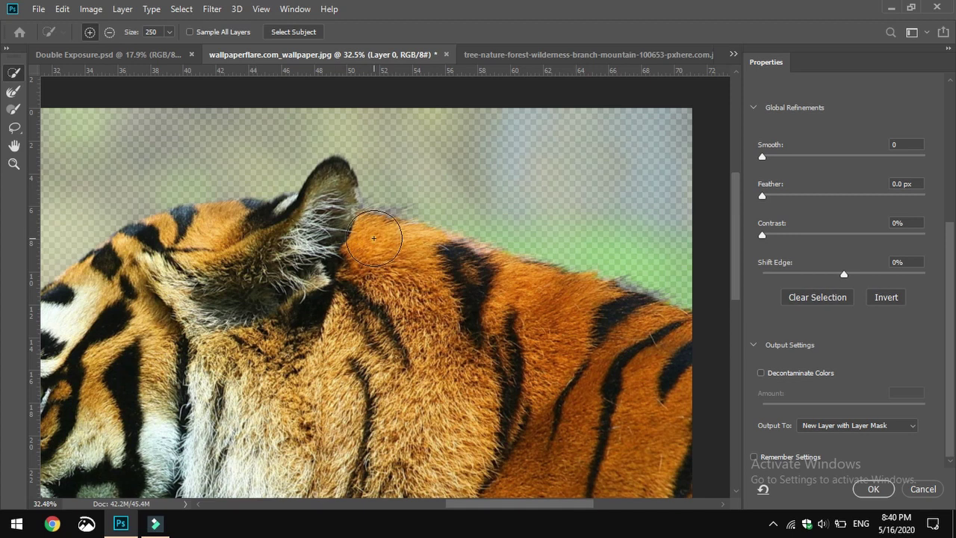
- Refine the fur edge behind the ear and along the tiger's back with the Refine Edge Brush
drag(568, 339, 425, 312)
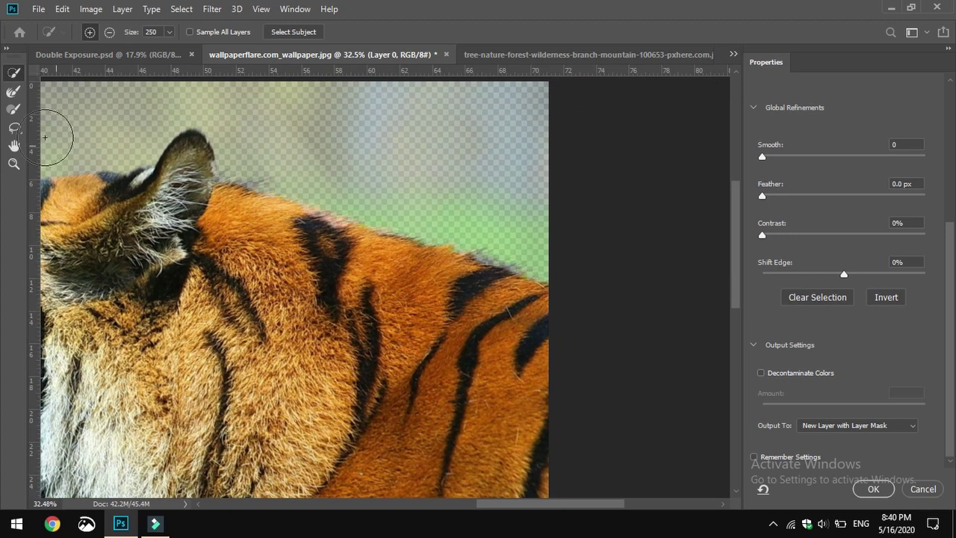
click(13, 91)
drag(216, 175, 248, 188)
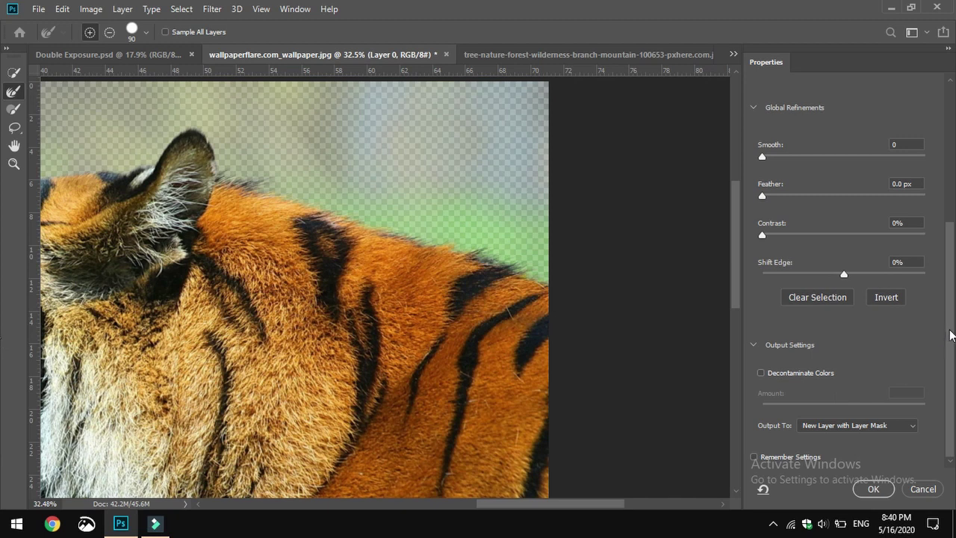
- Output the refined selection as New Layer with Layer Mask
click(888, 423)
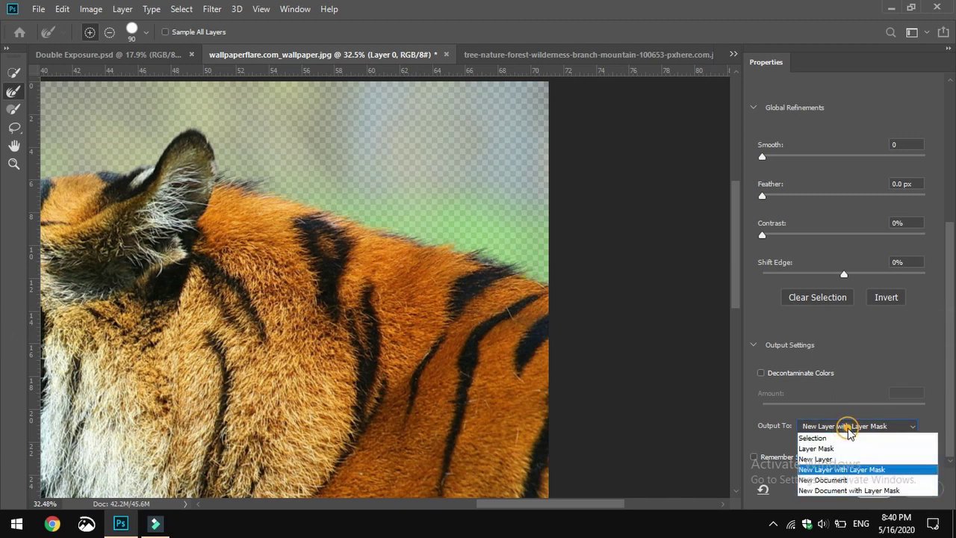
click(829, 469)
click(870, 488)
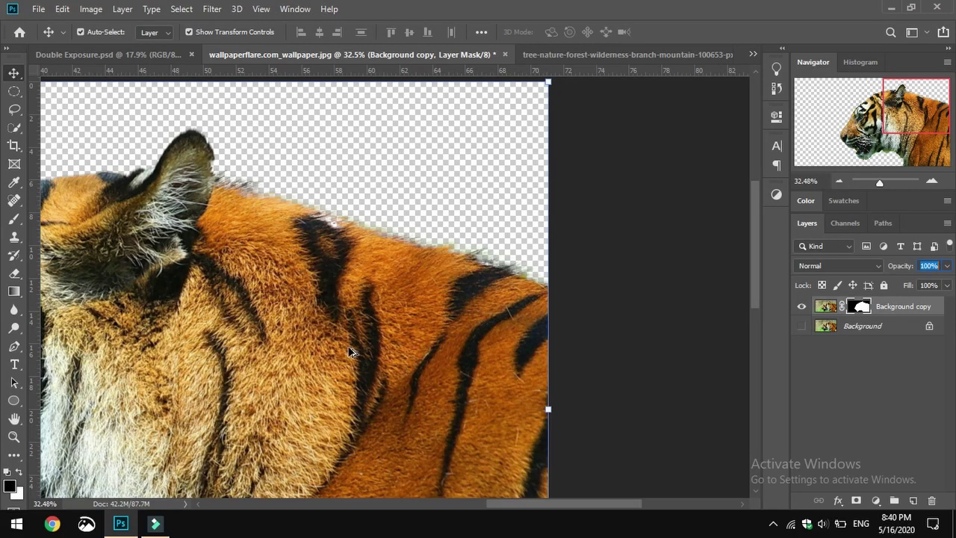
- Crop off part of the empty canvas in front of the tiger's face, keeping the full height
drag(339, 350, 490, 303)
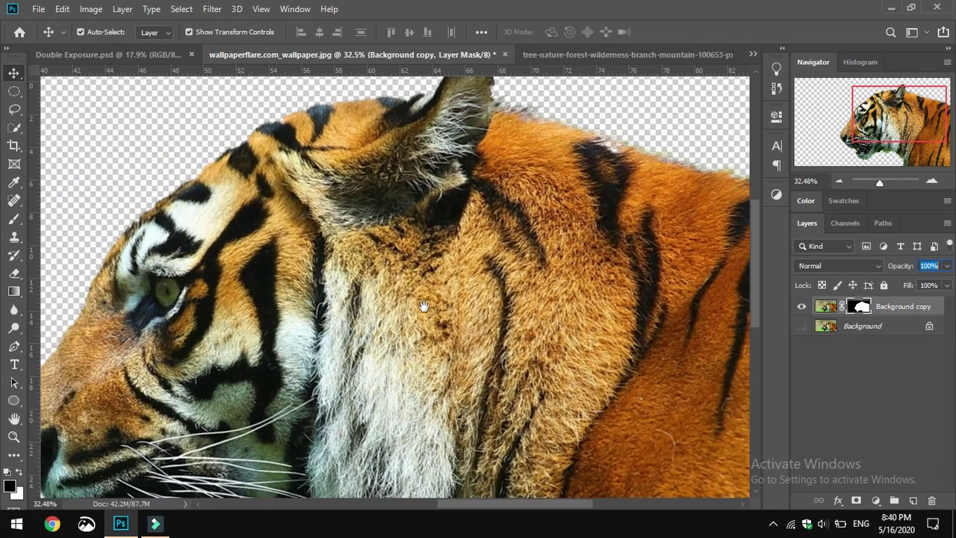
scroll(432, 317, down, 3)
scroll(432, 317, down, 3)
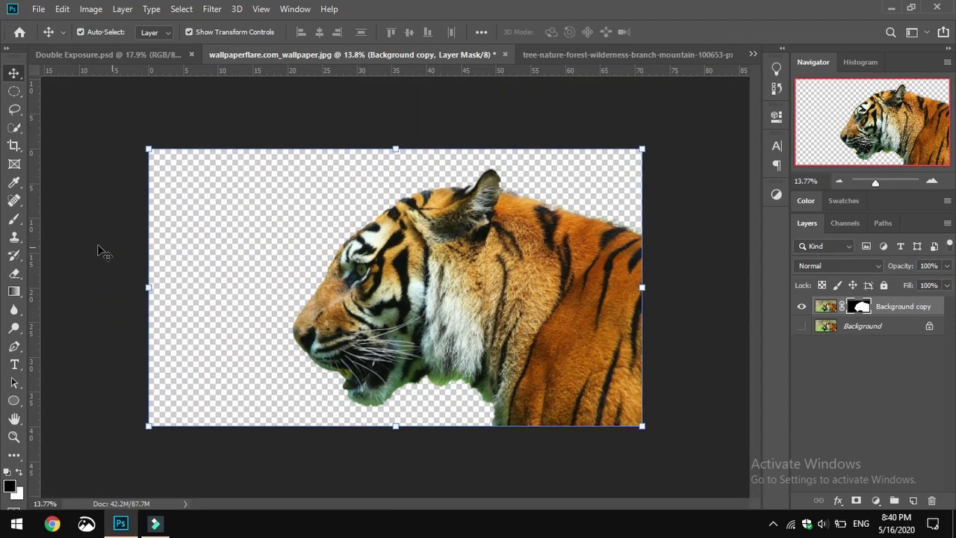
click(13, 146)
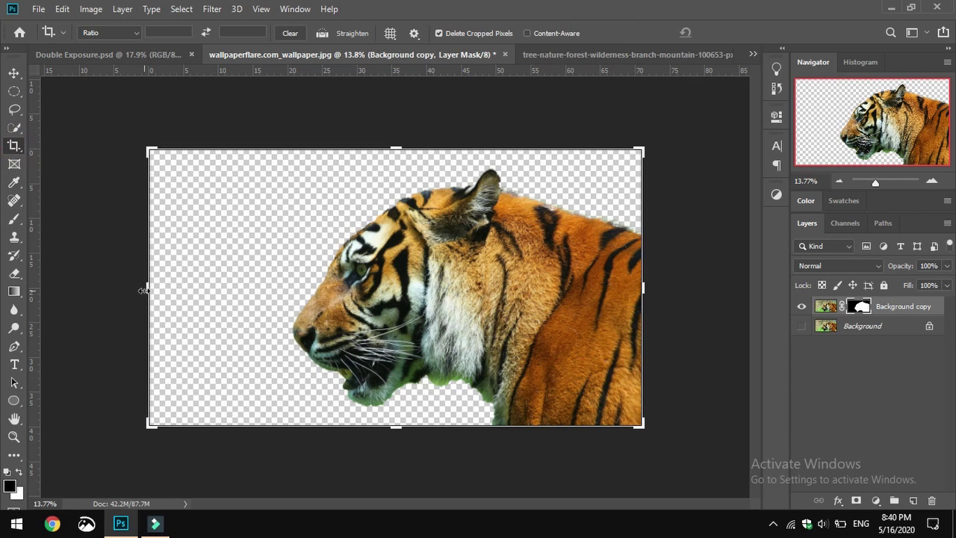
drag(142, 290, 186, 294)
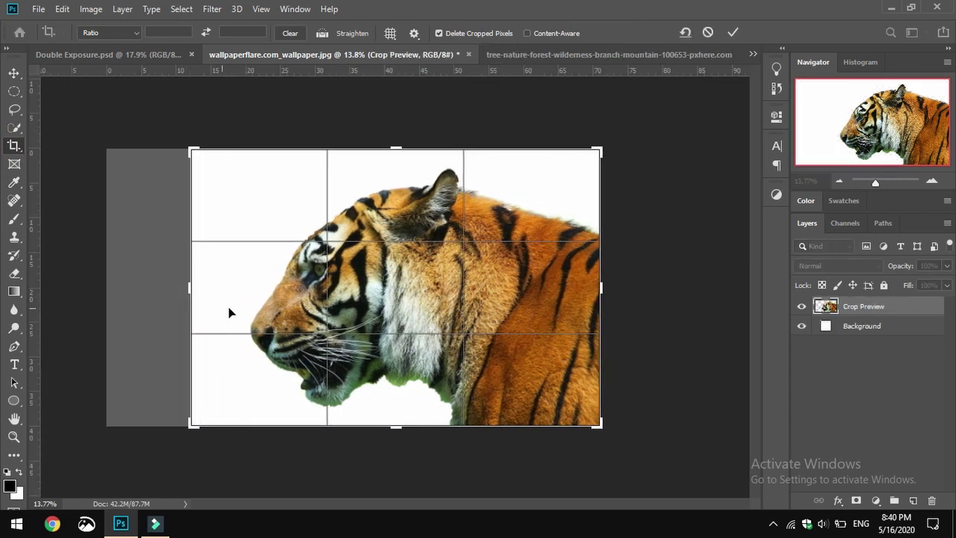
click(730, 32)
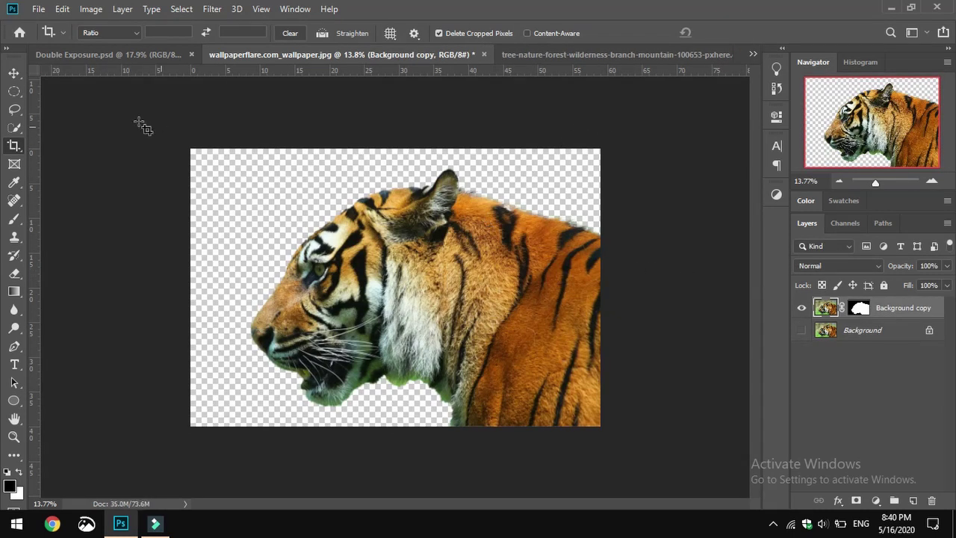
- Bring the misty forest image into the tiger document as a new layer above the cut-out
click(14, 73)
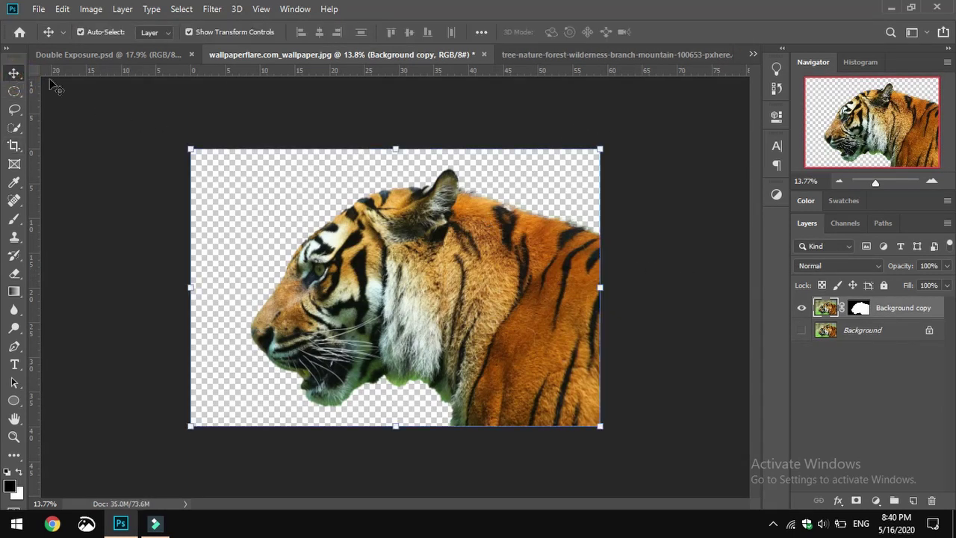
click(523, 54)
drag(458, 297, 375, 248)
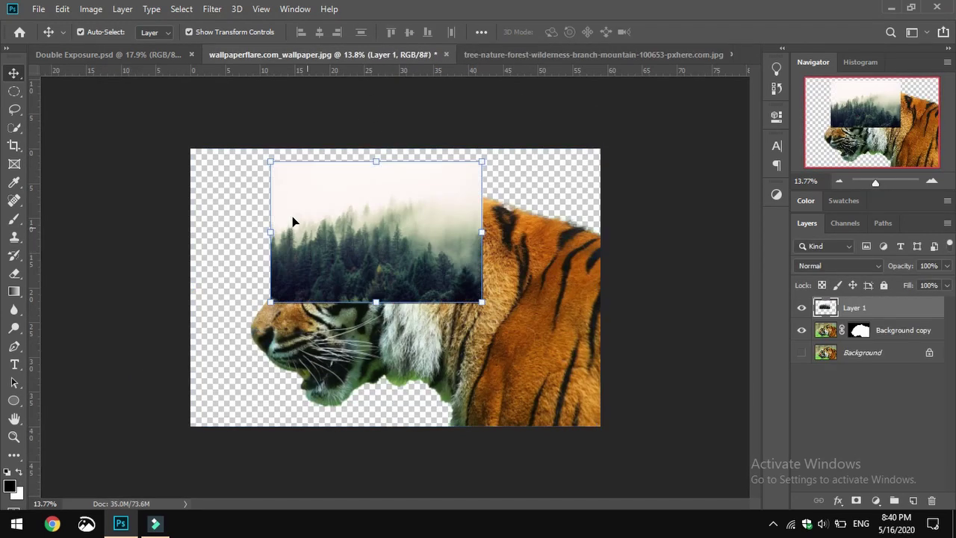
- Scale the forest layer to about 315% and position it so the trees cover the whole canvas
drag(268, 161, 166, 92)
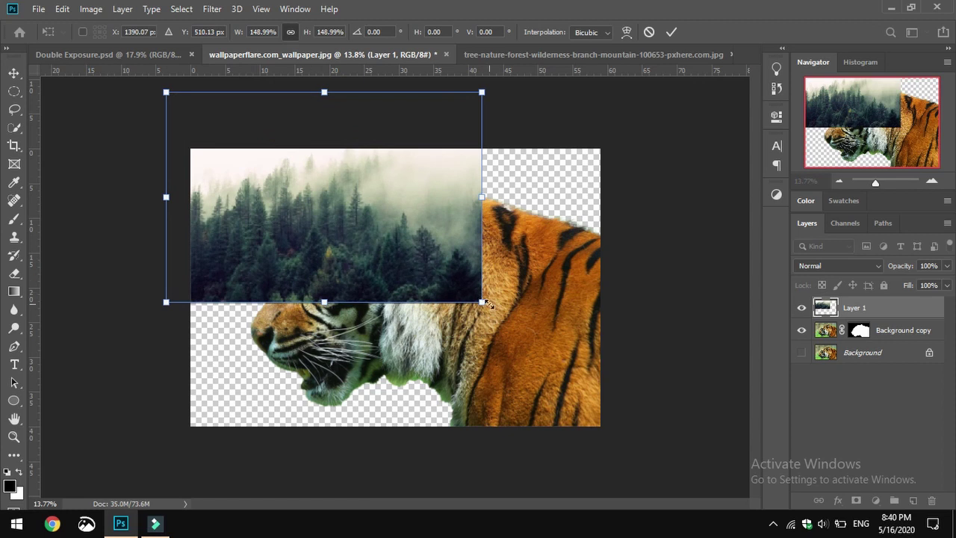
drag(487, 303, 859, 489)
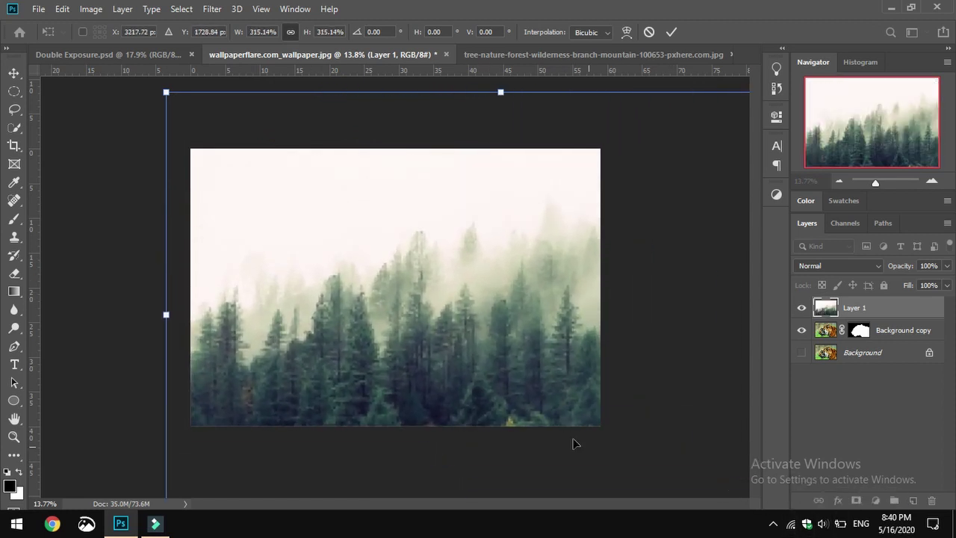
drag(501, 379, 422, 314)
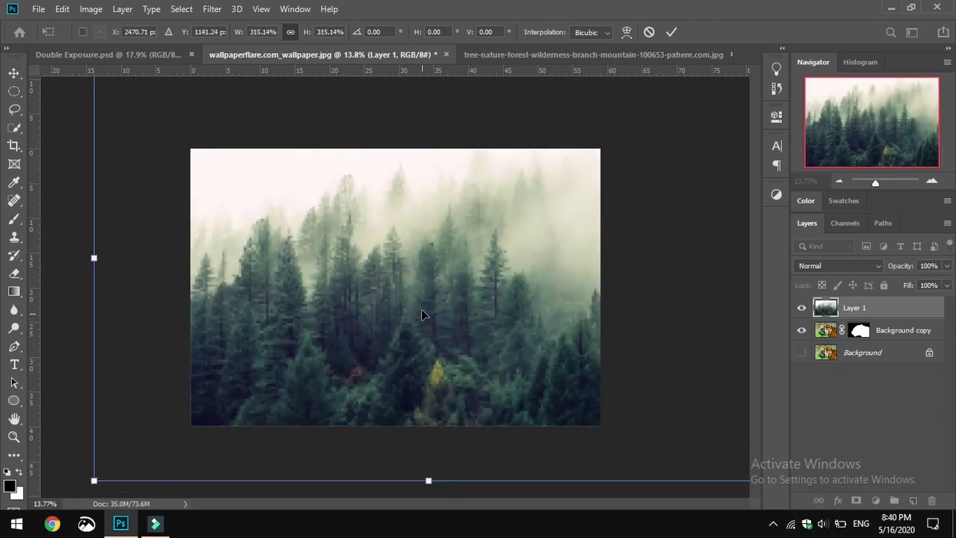
click(668, 33)
- Lower the forest layer's opacity to 80% and shift the forest horizontally toward the tiger's back
key(ctrl+minus)
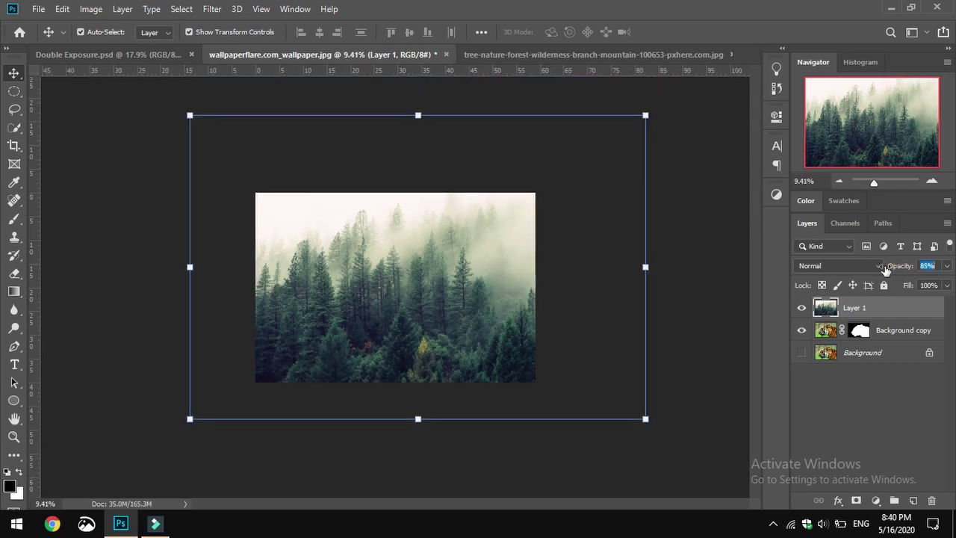
drag(895, 269, 881, 270)
drag(402, 322, 447, 322)
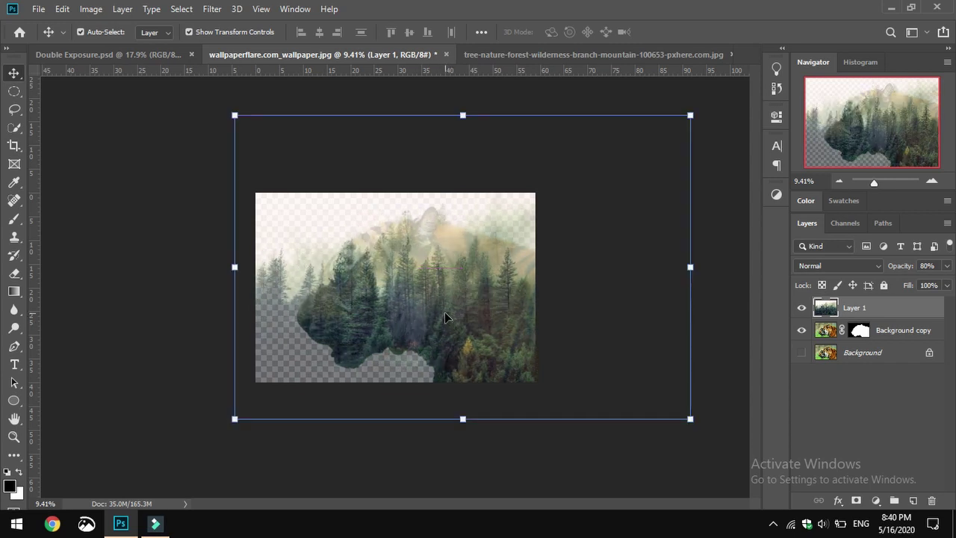
- Flip the forest layer horizontally and reposition it so the tall trees fall over the tiger's neck and body
key(ctrl+t)
right_click(426, 303)
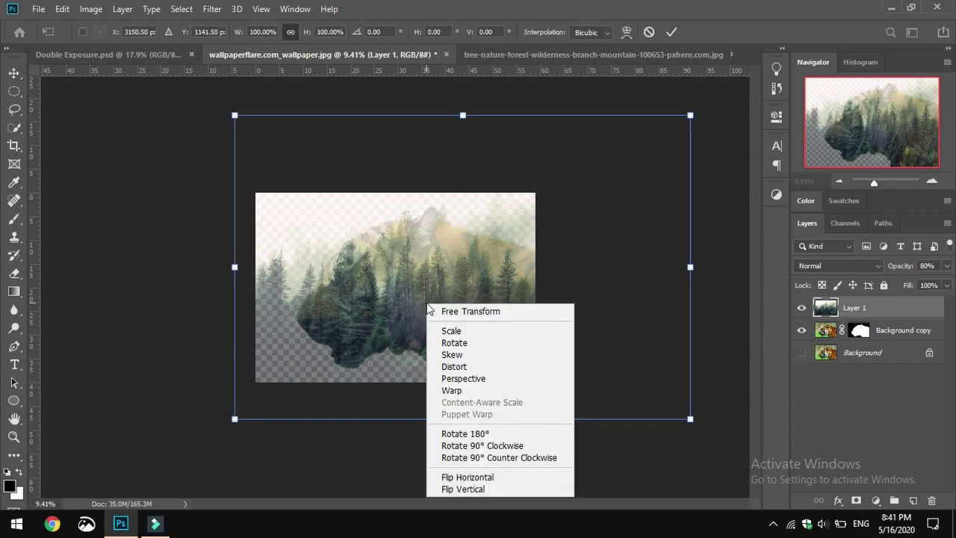
click(474, 473)
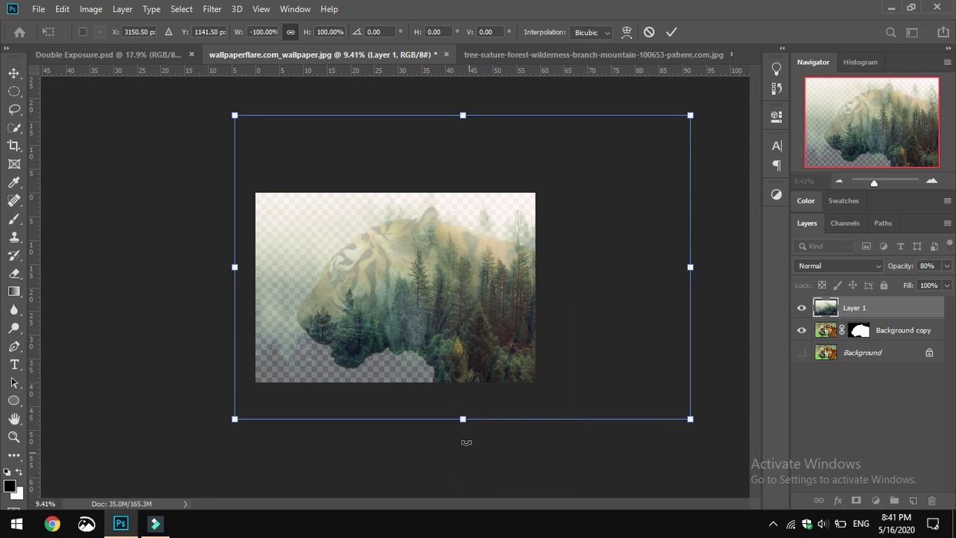
drag(461, 337, 450, 336)
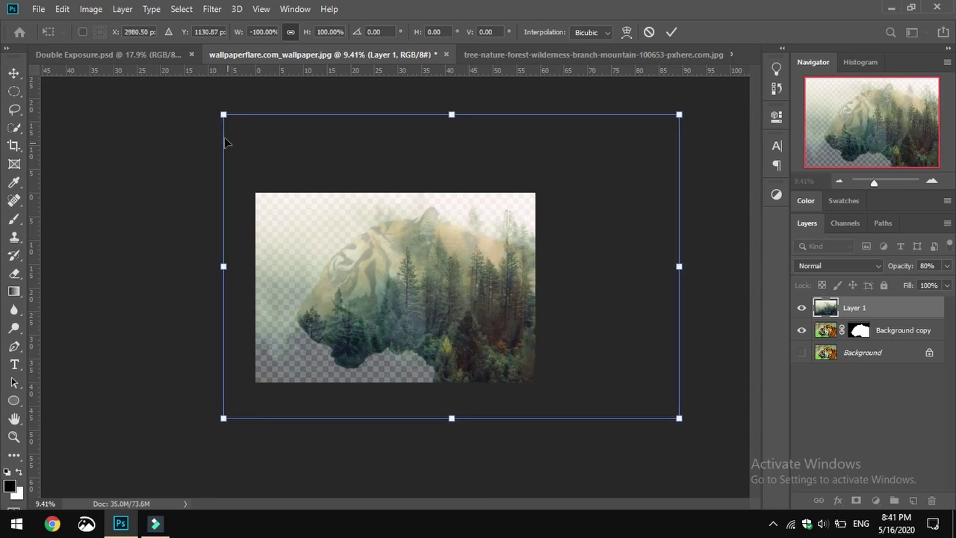
mouse_move(411, 277)
mouse_down()
mouse_move(395, 264)
mouse_move(401, 282)
mouse_up()
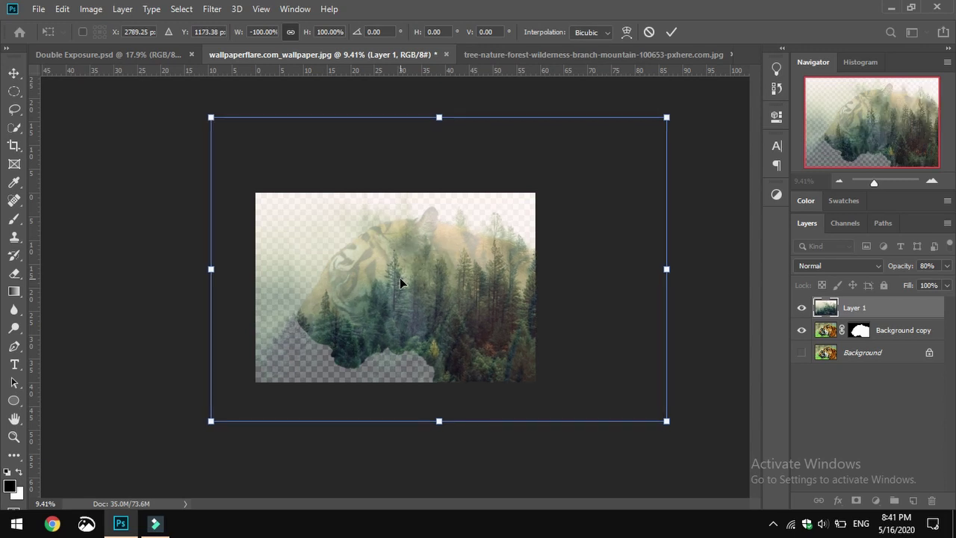
click(671, 32)
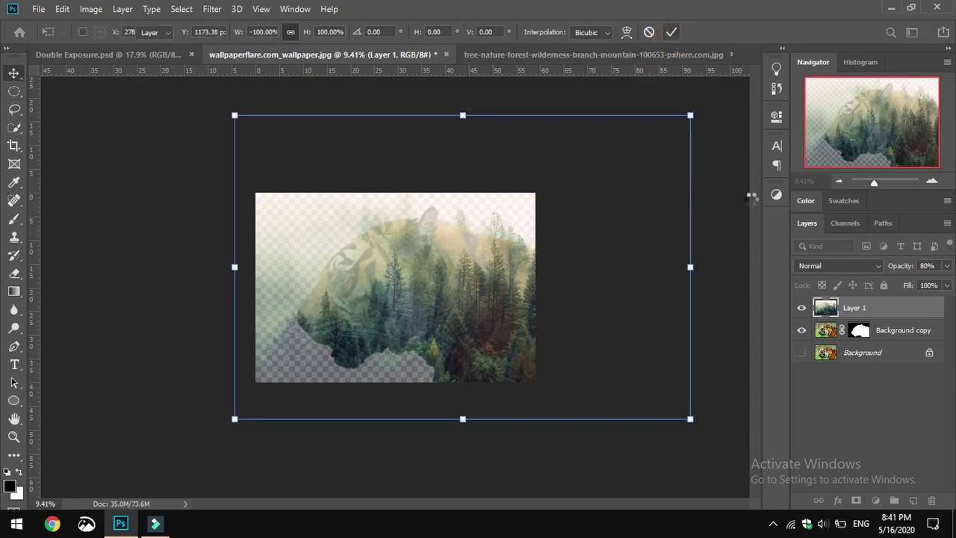
- Set the forest layer's opacity to 100% and copy the tiger cut-out's layer mask onto it
drag(893, 267, 945, 267)
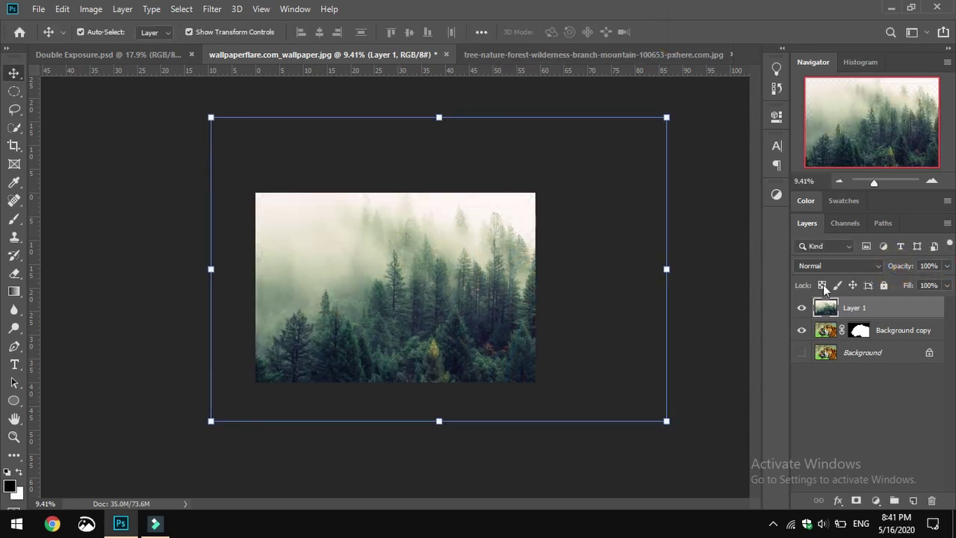
key(ctrl+plus)
key(ctrl+plus)
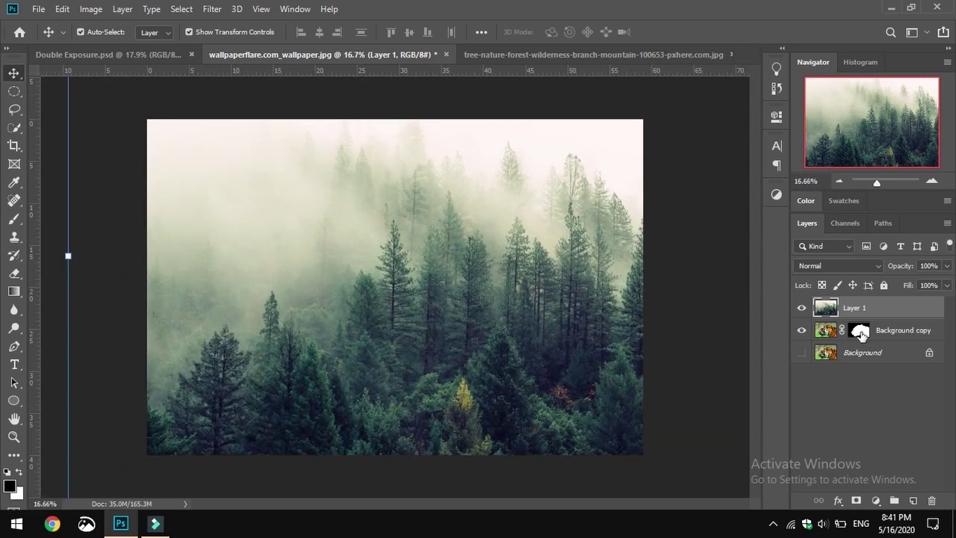
drag(861, 333, 860, 310)
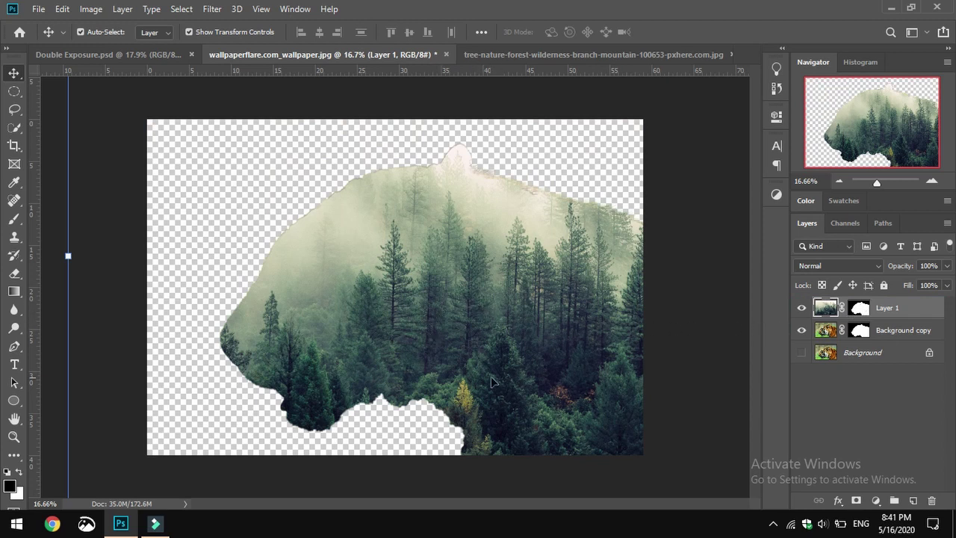
- Paint black (000000) on the forest layer's mask with a 200 px brush to reveal the tiger's nose
click(13, 219)
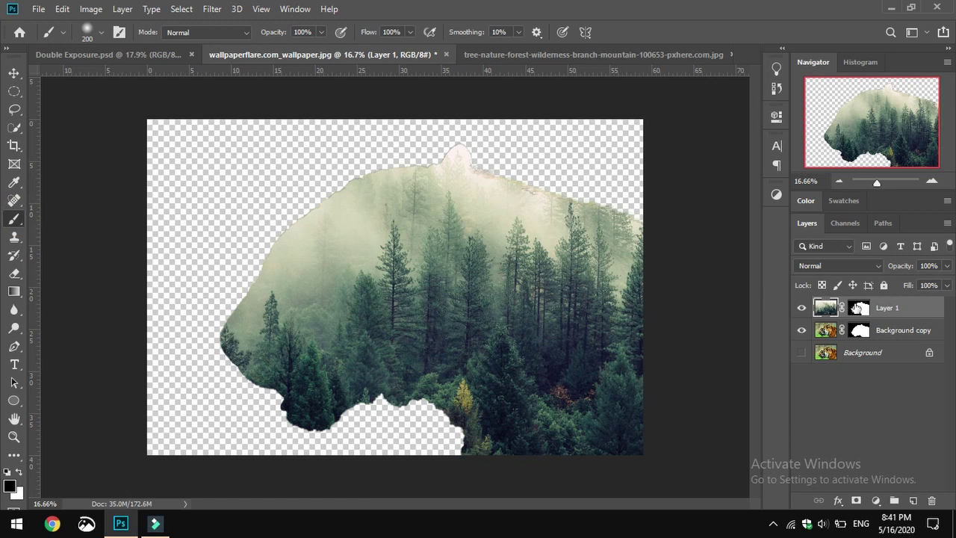
click(858, 307)
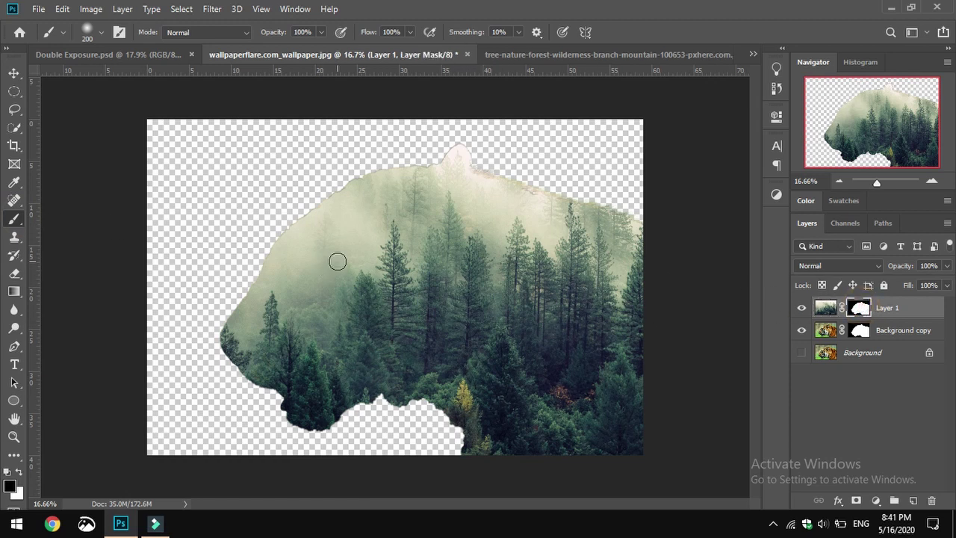
click(12, 485)
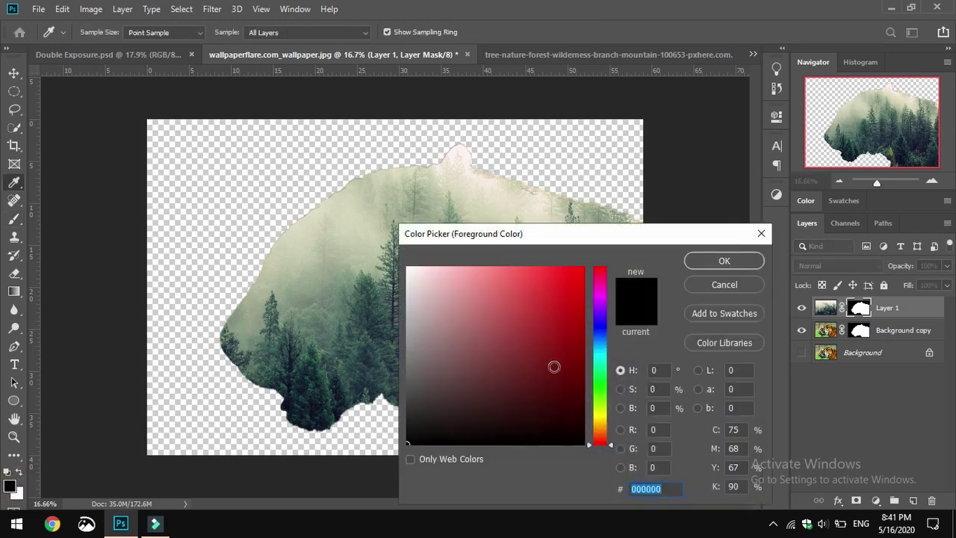
click(724, 261)
key(b)
click(256, 333)
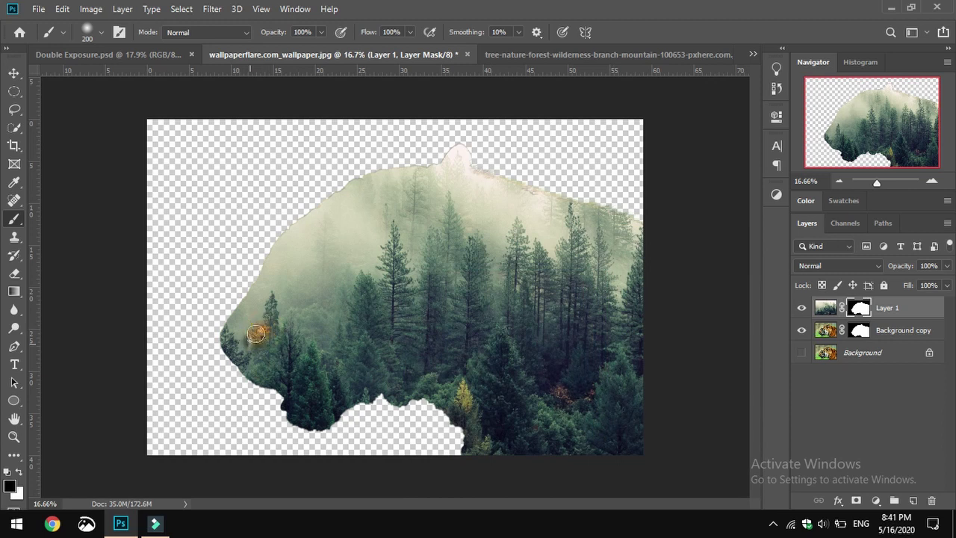
mouse_move(226, 343)
mouse_down()
mouse_move(249, 362)
mouse_move(244, 337)
mouse_up()
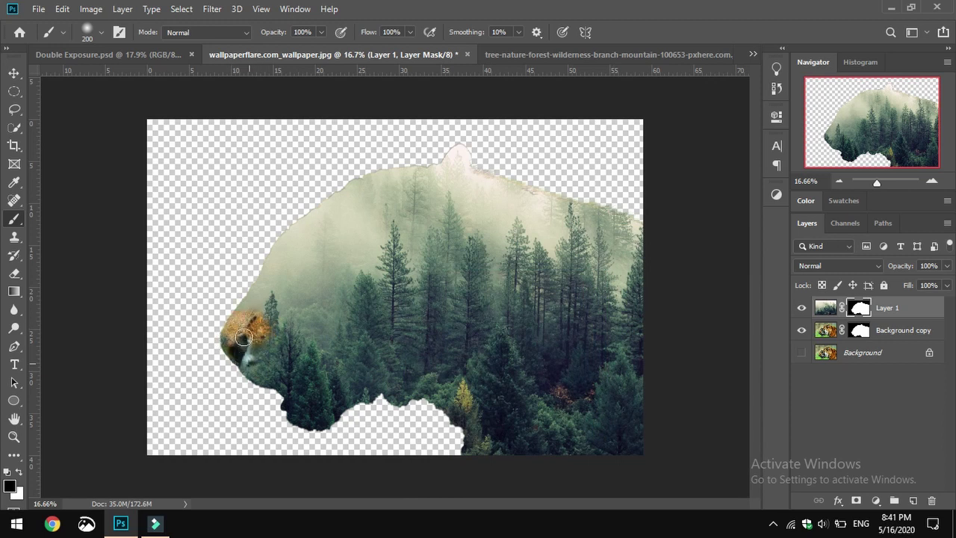
- Choose the Soft Round brush from the General Brushes presets
right_click(331, 285)
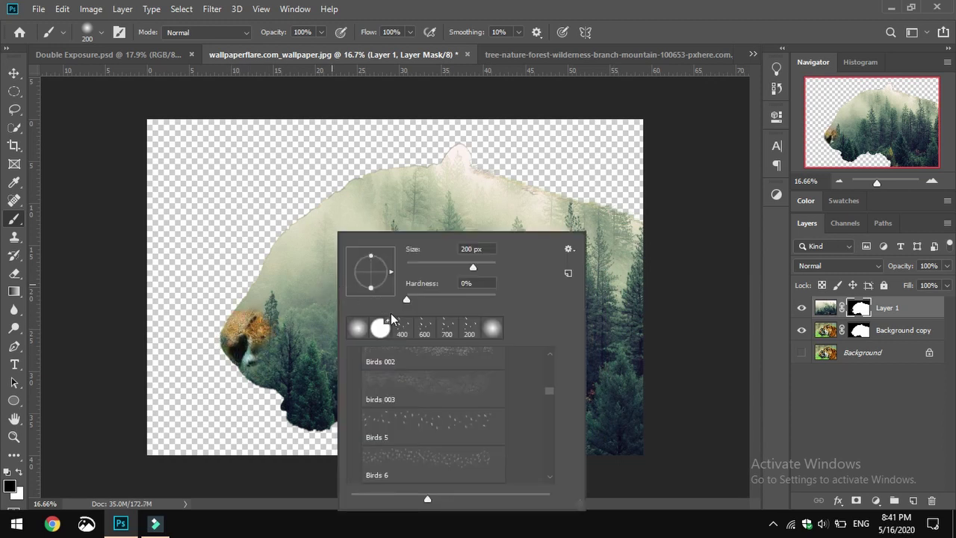
drag(551, 389, 549, 356)
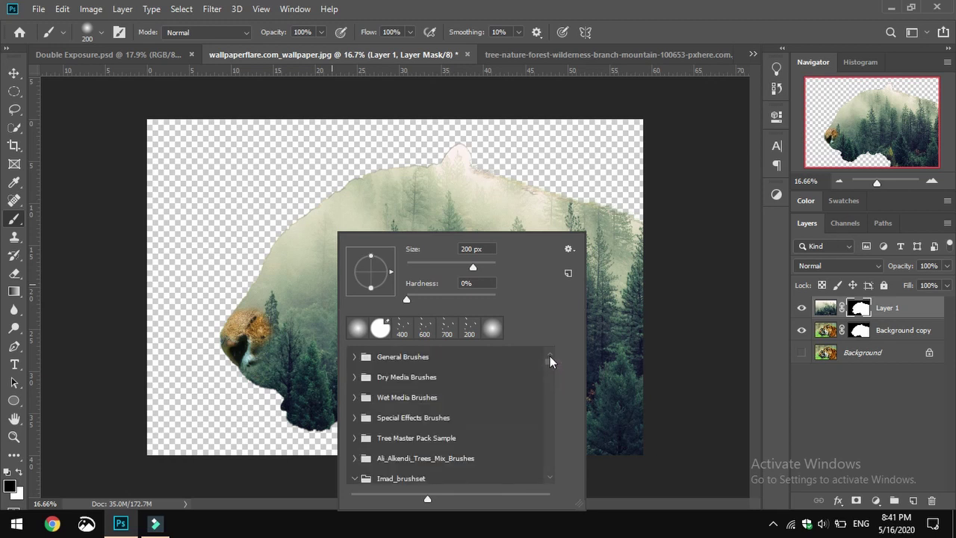
click(354, 356)
click(385, 385)
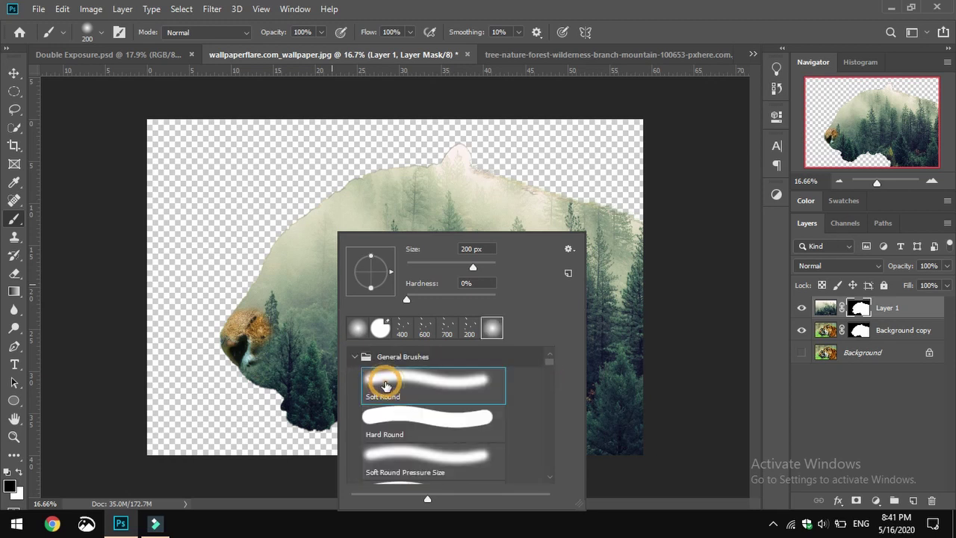
click(561, 15)
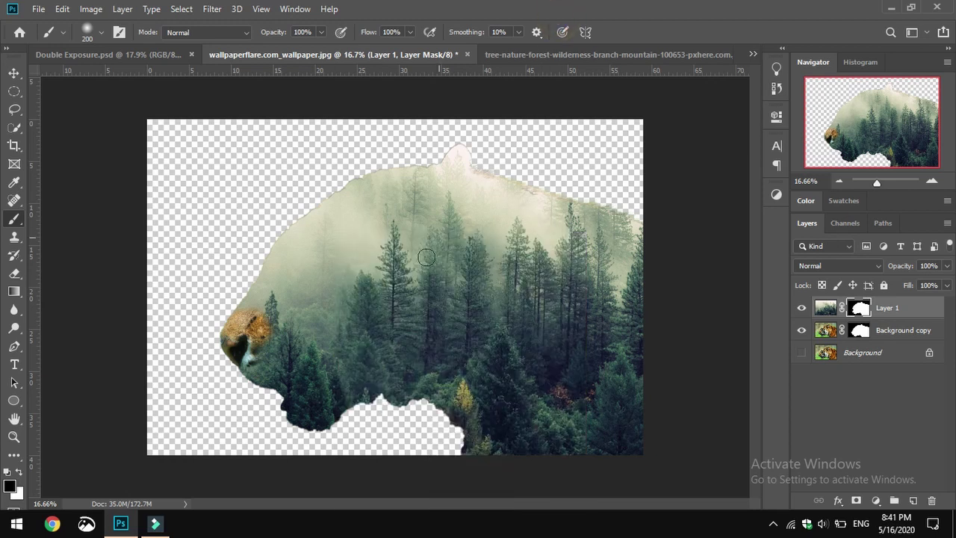
- Enlarge the soft brush to about 1000 px and paint on the forest mask to reveal the tiger's muzzle and eye
key(bracketright)
key(bracketright)
key(bracketright)
key(bracketright)
key(bracketright)
key(bracketright)
key(bracketright)
key(bracketright)
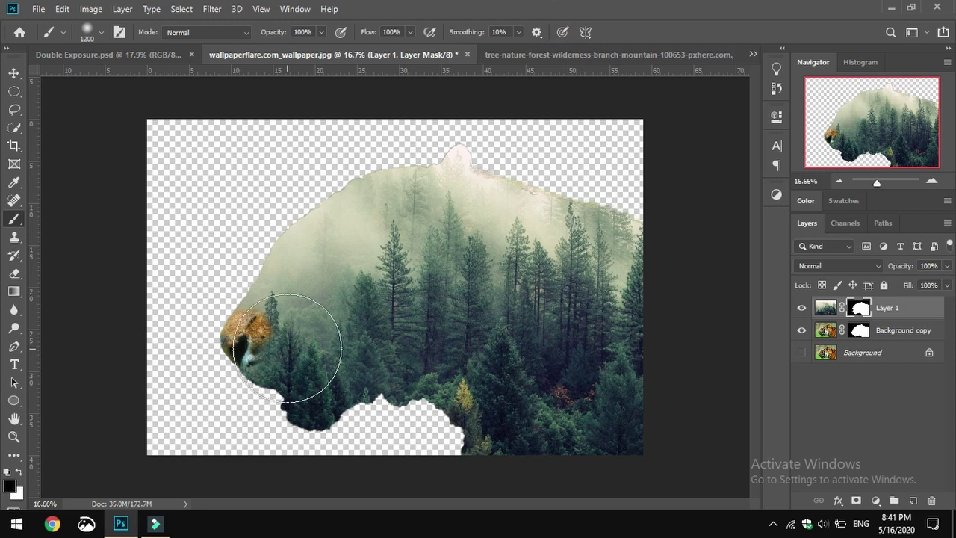
mouse_move(277, 330)
mouse_down()
mouse_move(282, 261)
mouse_move(304, 225)
mouse_move(298, 308)
mouse_move(312, 331)
mouse_up()
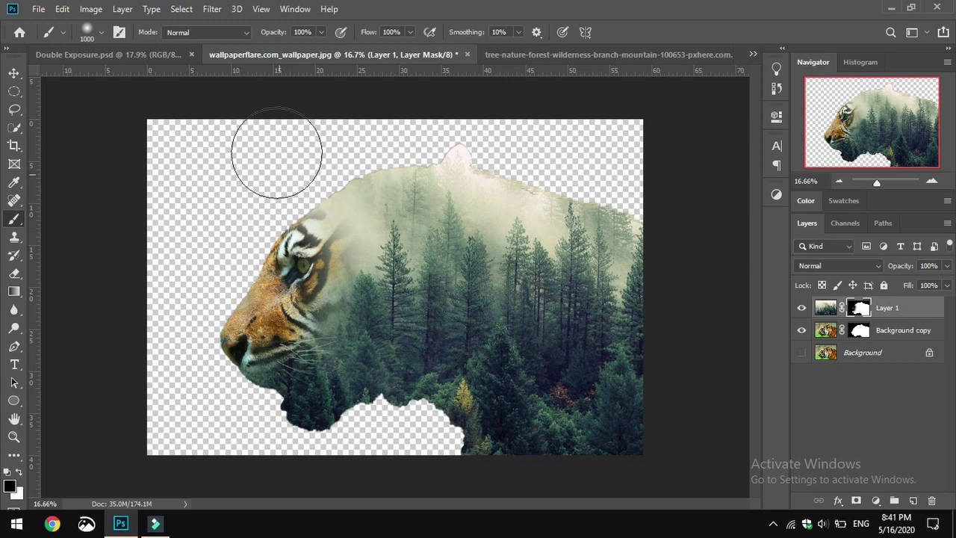
- Blend the tiger's cheek and whiskers into the forest at 73% brush opacity, and the forehead and neck at 36%
drag(273, 33, 253, 38)
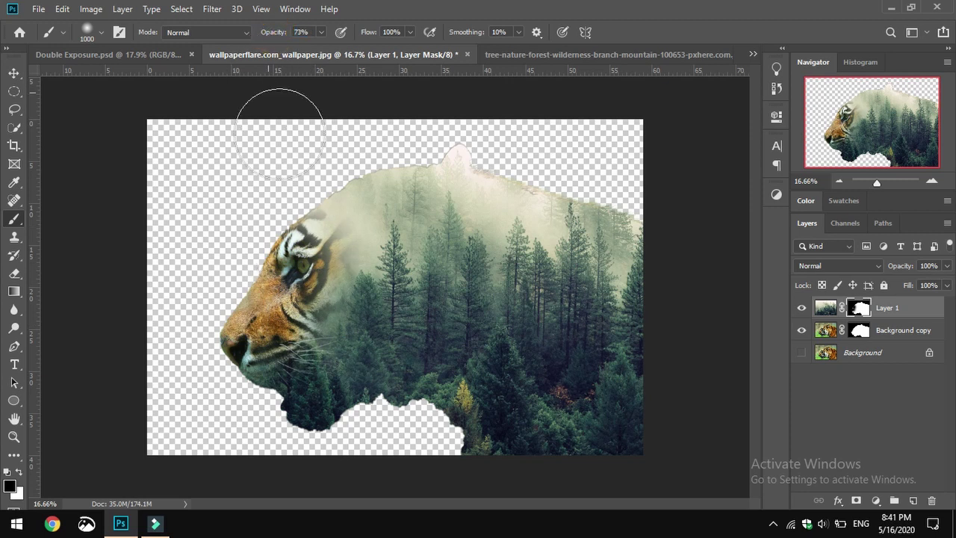
mouse_move(362, 337)
mouse_down()
mouse_move(330, 379)
mouse_move(275, 338)
mouse_move(287, 372)
mouse_move(317, 348)
mouse_move(277, 350)
mouse_move(309, 200)
mouse_up()
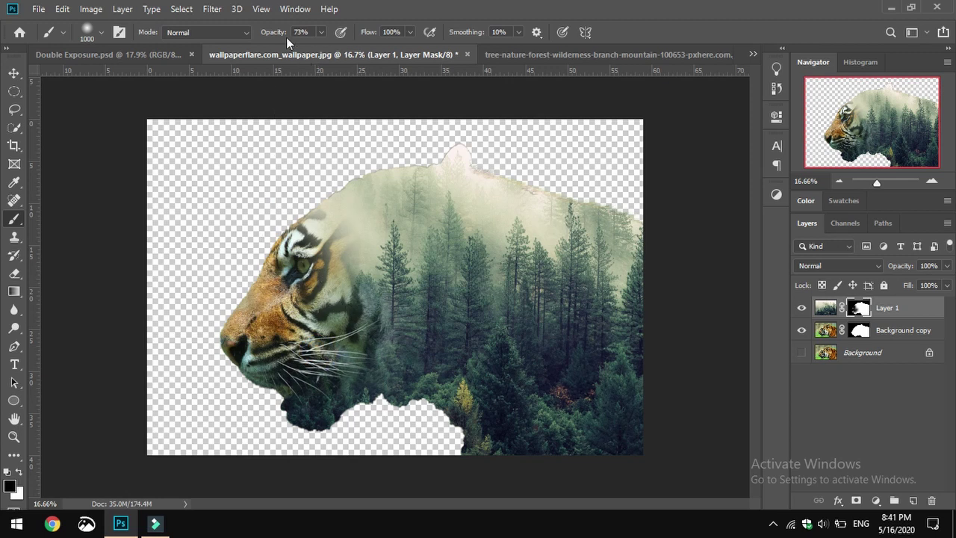
drag(273, 33, 261, 34)
mouse_move(327, 172)
mouse_down()
mouse_move(340, 266)
mouse_move(351, 245)
mouse_move(353, 215)
mouse_move(338, 197)
mouse_move(304, 225)
mouse_move(307, 274)
mouse_move(387, 318)
mouse_move(339, 325)
mouse_move(371, 308)
mouse_move(423, 253)
mouse_up()
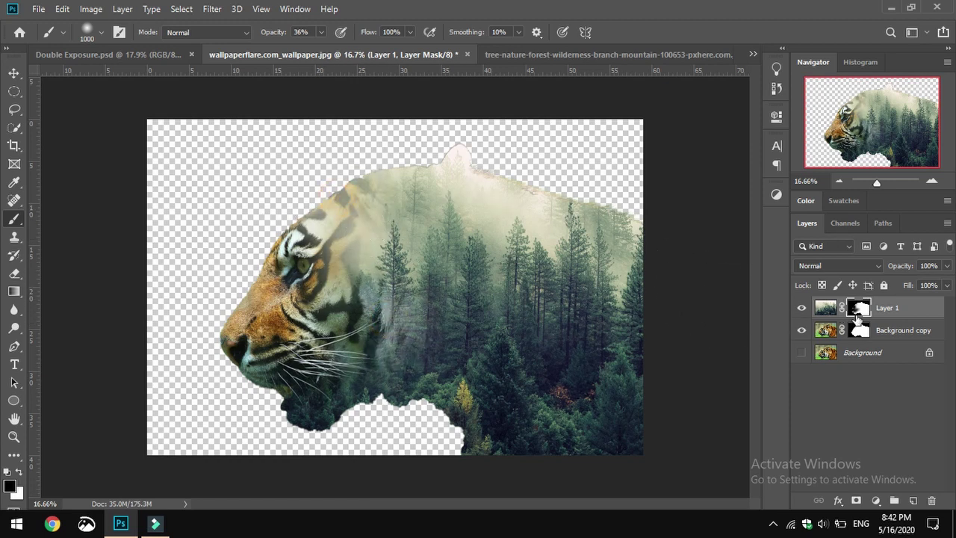
- Place a duplicate of Layer 1, with its layer mask deleted, directly below the Background copy layer
click(851, 356)
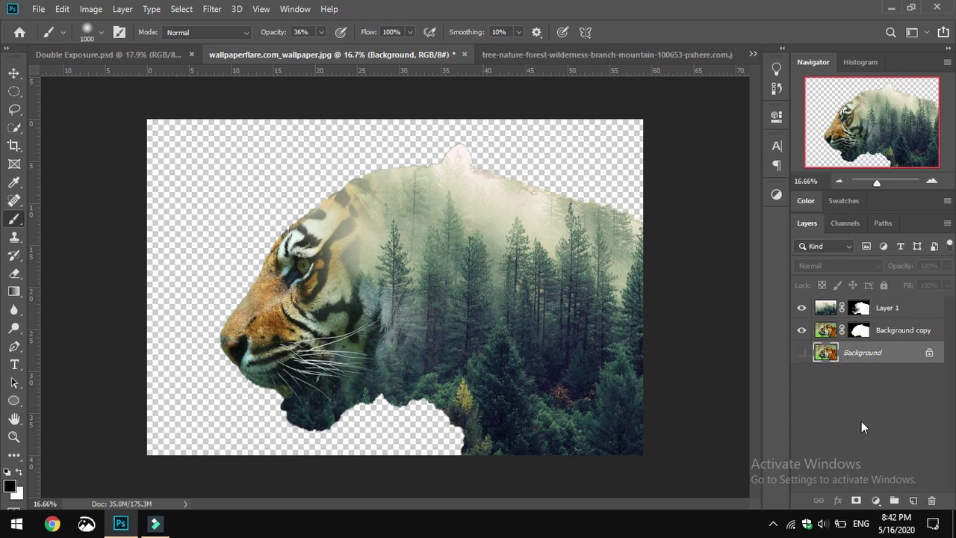
click(886, 306)
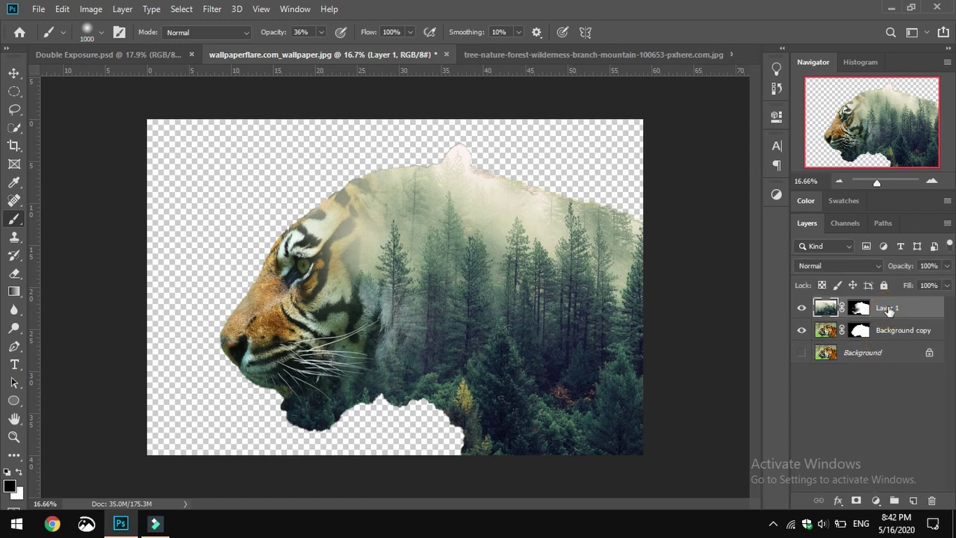
drag(887, 307, 913, 501)
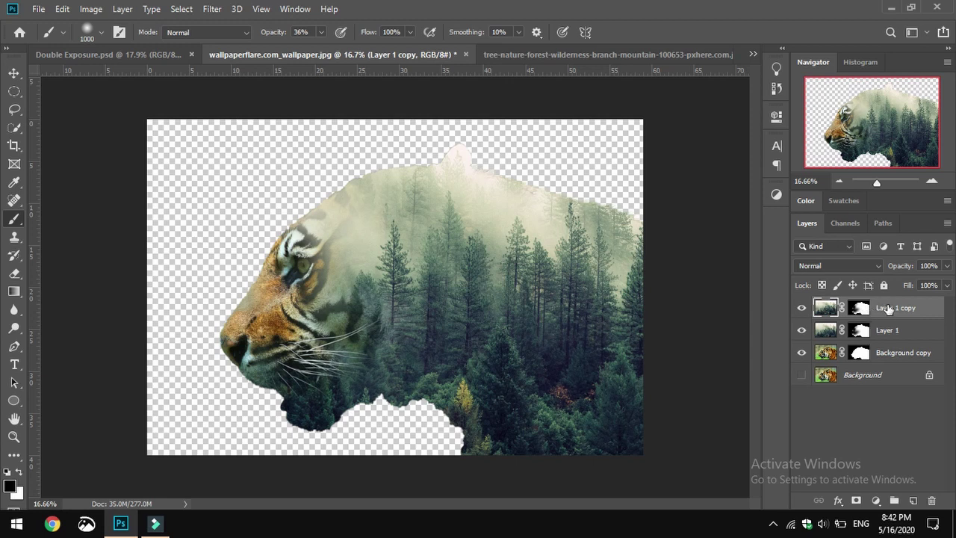
drag(887, 308, 871, 360)
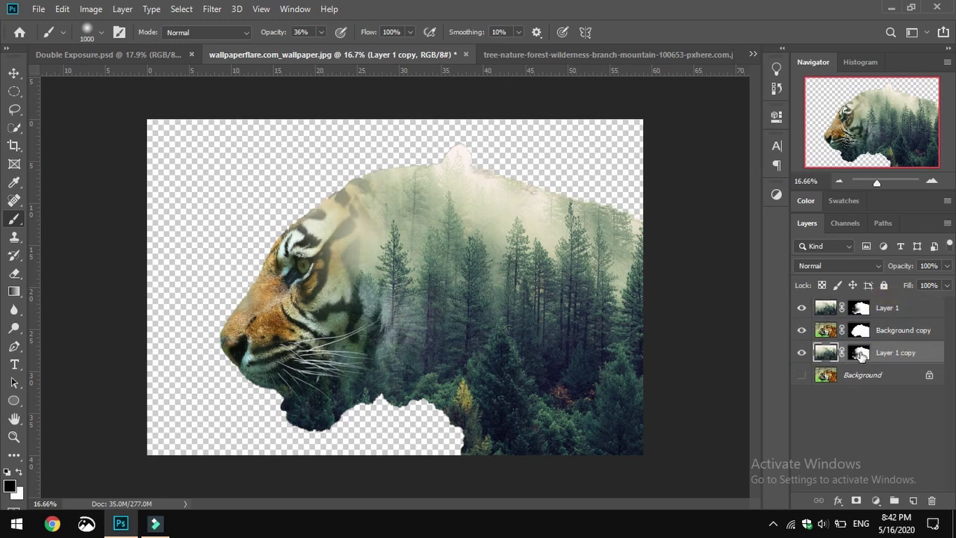
right_click(862, 357)
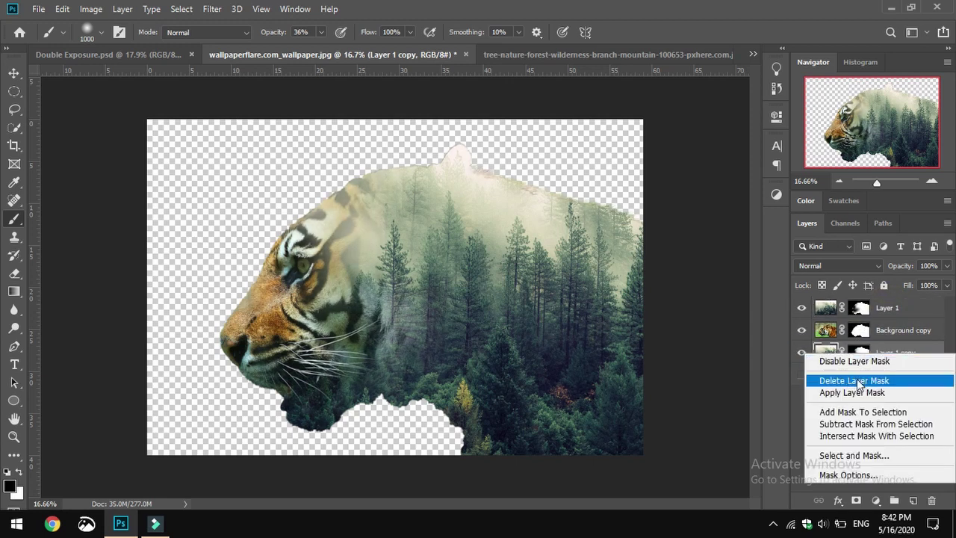
click(888, 382)
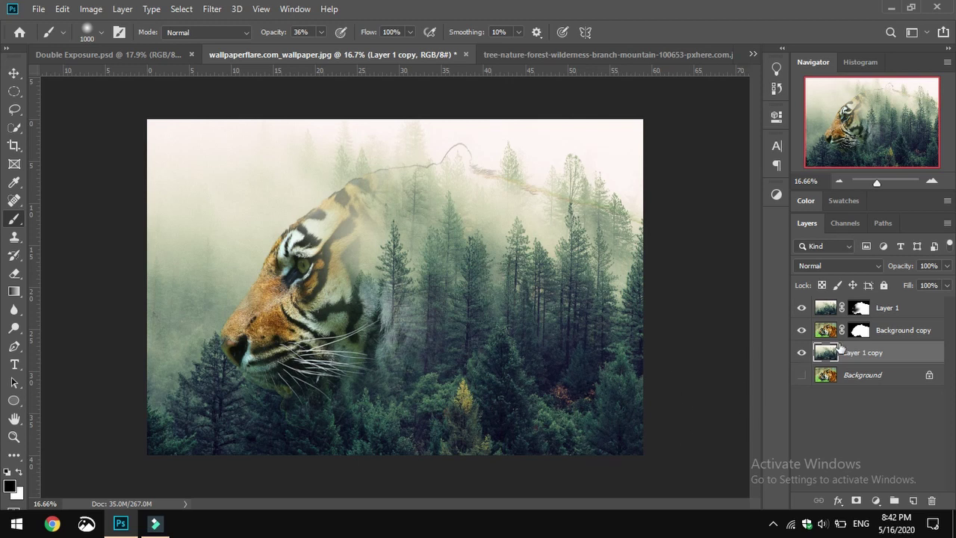
- Paint black on the Background copy mask to erase the tiger's ear and back outlines above the forest, raising brush opacity to 100%
click(859, 309)
click(861, 329)
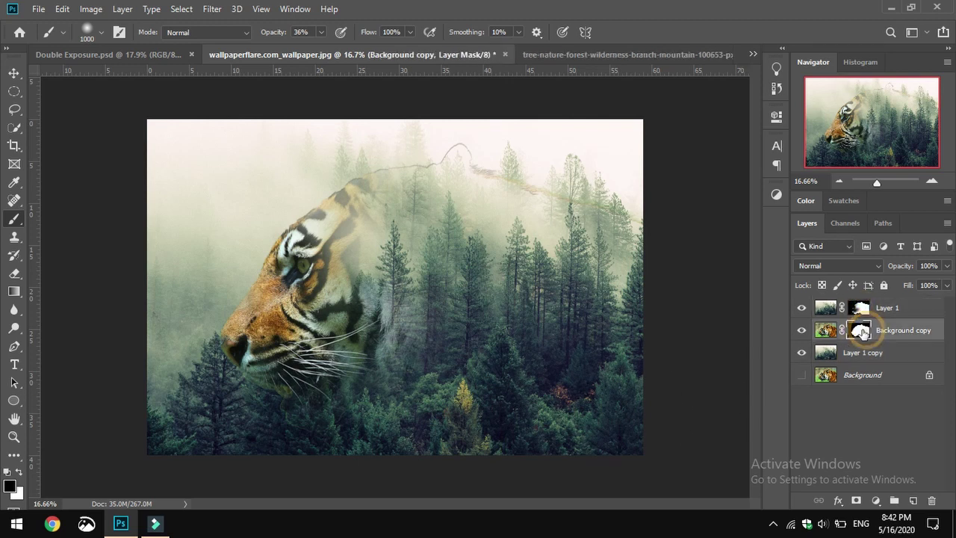
mouse_move(517, 184)
mouse_down()
mouse_move(572, 210)
mouse_move(493, 172)
mouse_move(621, 222)
mouse_move(469, 149)
mouse_move(511, 185)
mouse_move(485, 179)
mouse_move(468, 158)
mouse_up()
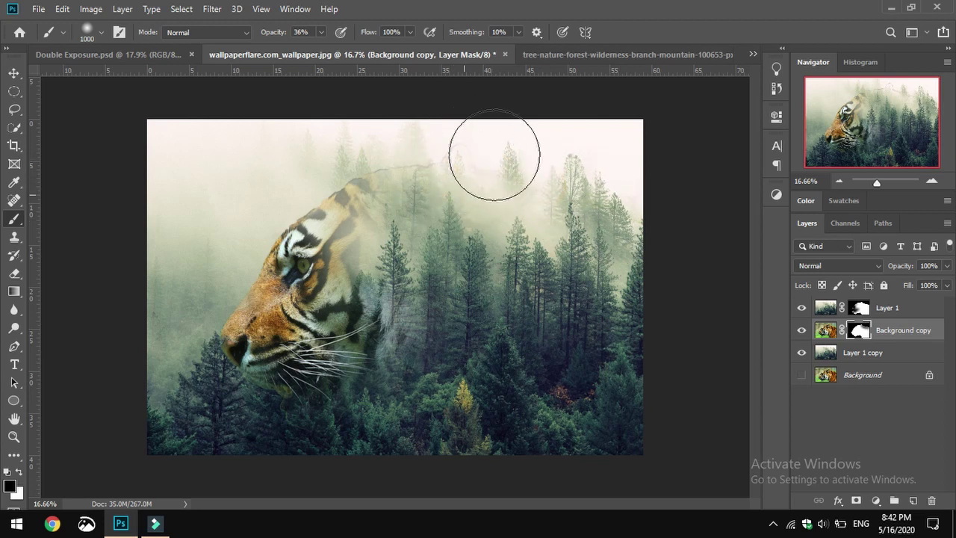
mouse_move(438, 163)
mouse_down()
mouse_move(473, 160)
mouse_move(525, 187)
mouse_move(392, 165)
mouse_move(384, 174)
mouse_move(396, 185)
mouse_up()
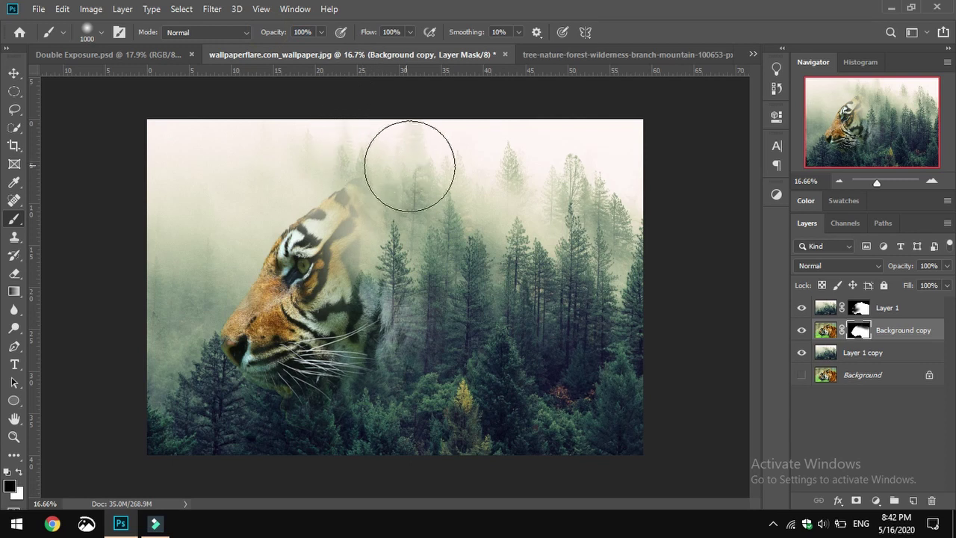
mouse_move(421, 167)
mouse_down()
mouse_move(433, 186)
mouse_move(377, 174)
mouse_up()
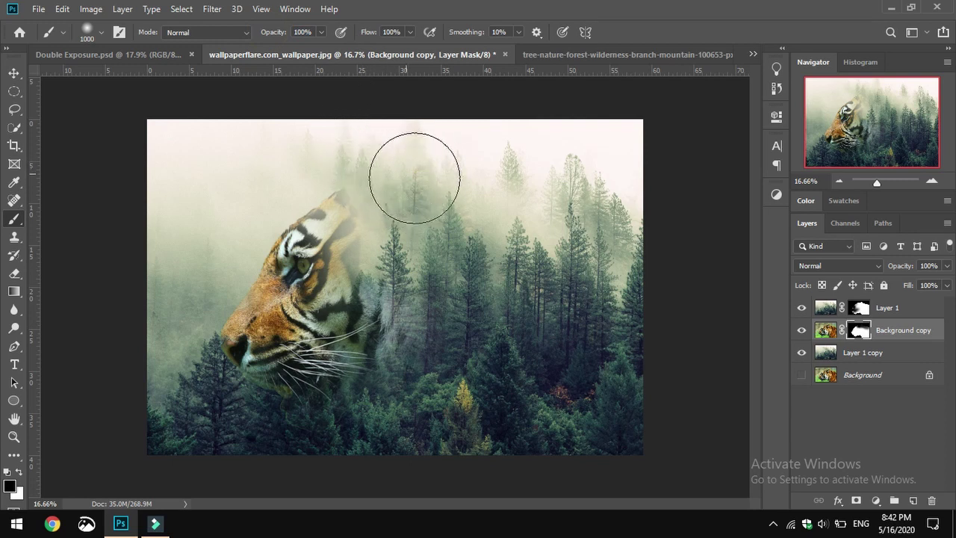
- Hide the Layer 1 copy layer to isolate the masked tiger and forest on transparency
click(800, 353)
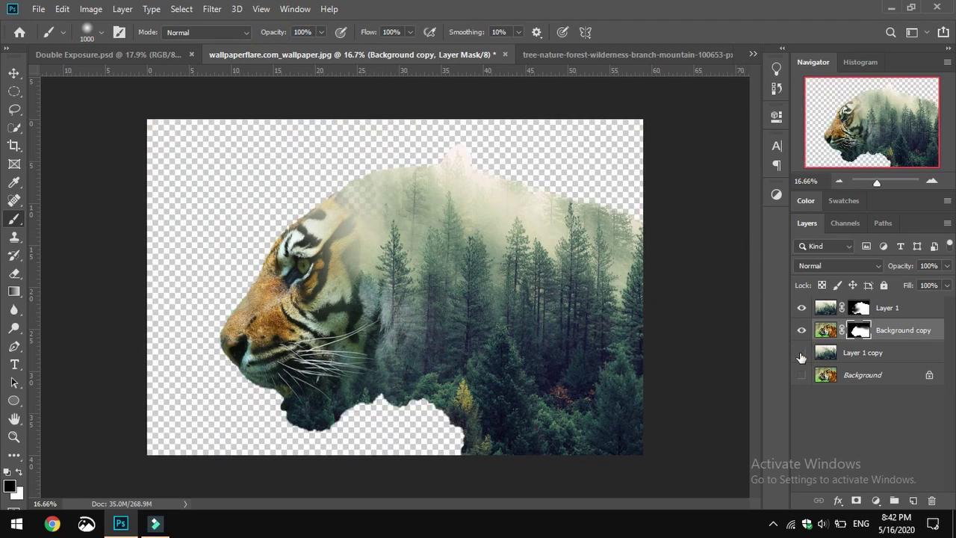
click(801, 353)
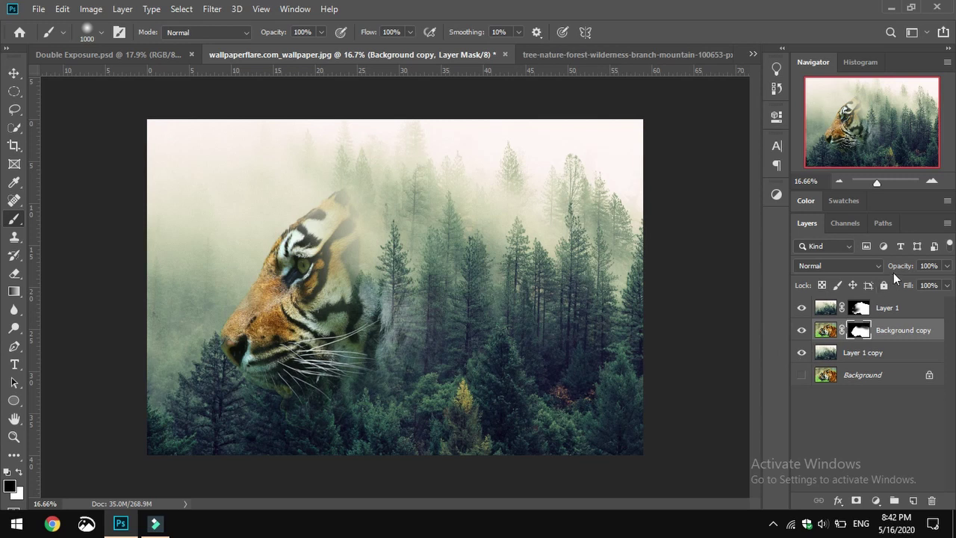
click(800, 354)
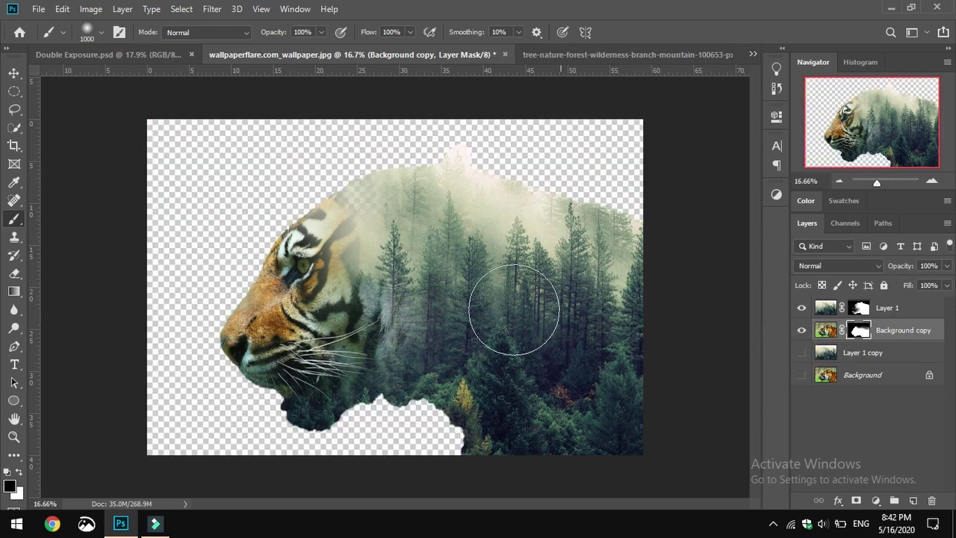
scroll(368, 194, up, 2)
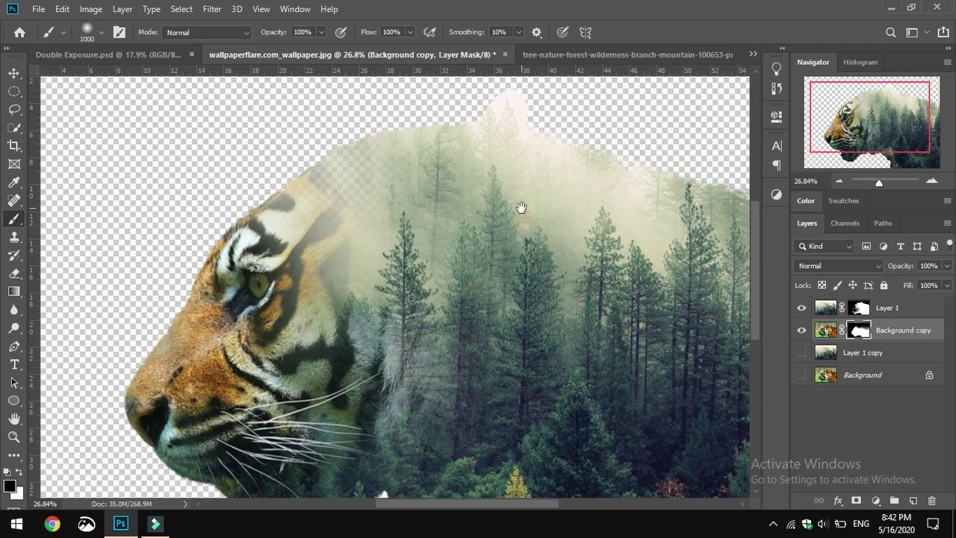
drag(521, 207, 426, 271)
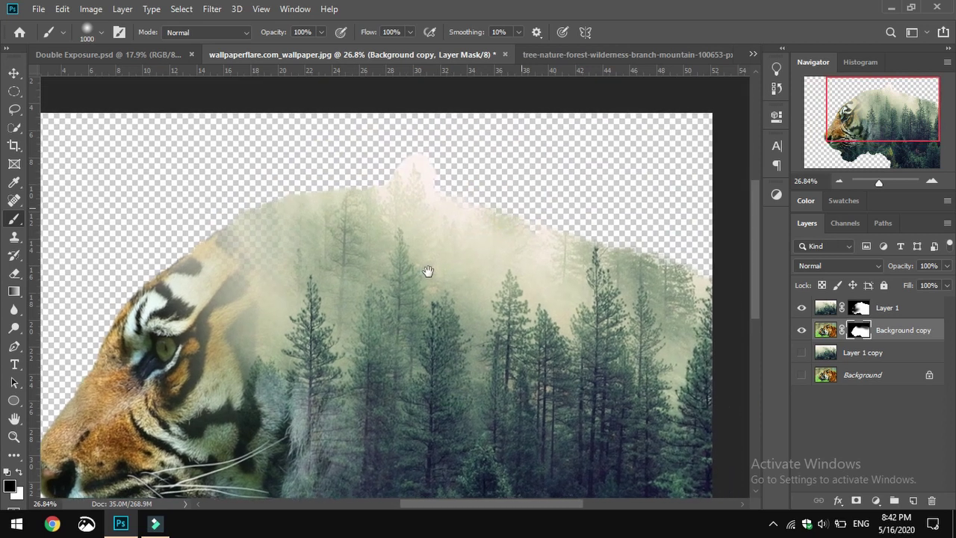
click(865, 309)
drag(420, 188, 432, 209)
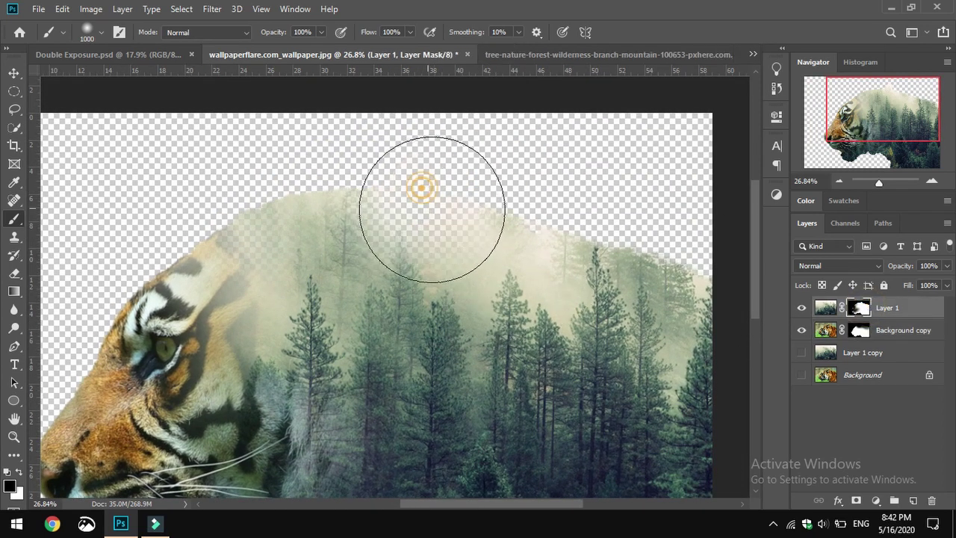
key(ctrl+z)
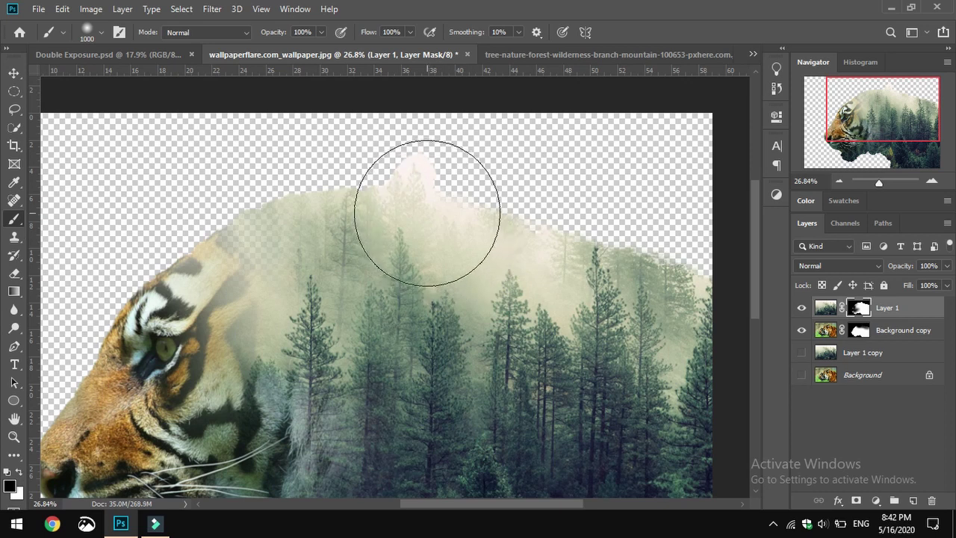
- Add a Solid Color fill layer in pale pinkish white (#fcf4f1) directly above the Background layer
click(860, 378)
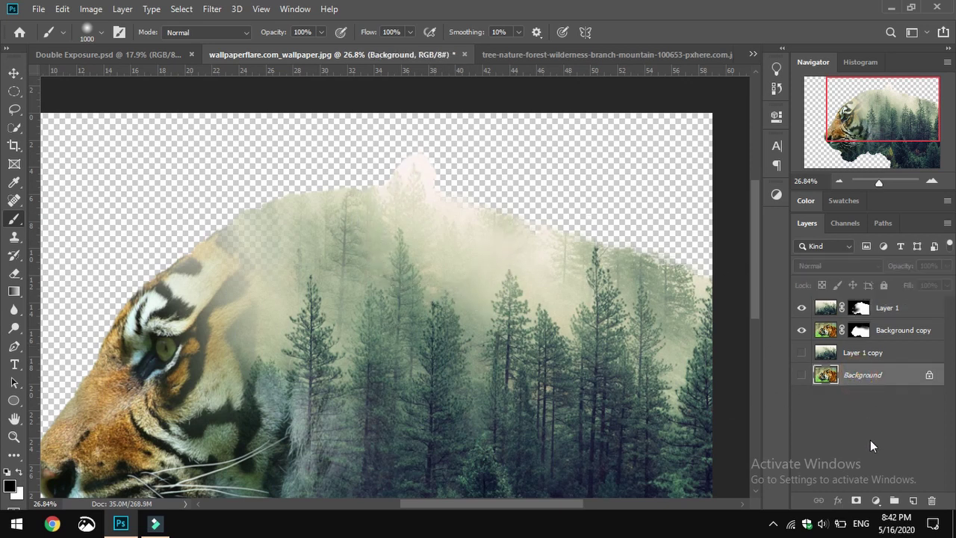
click(878, 500)
click(866, 254)
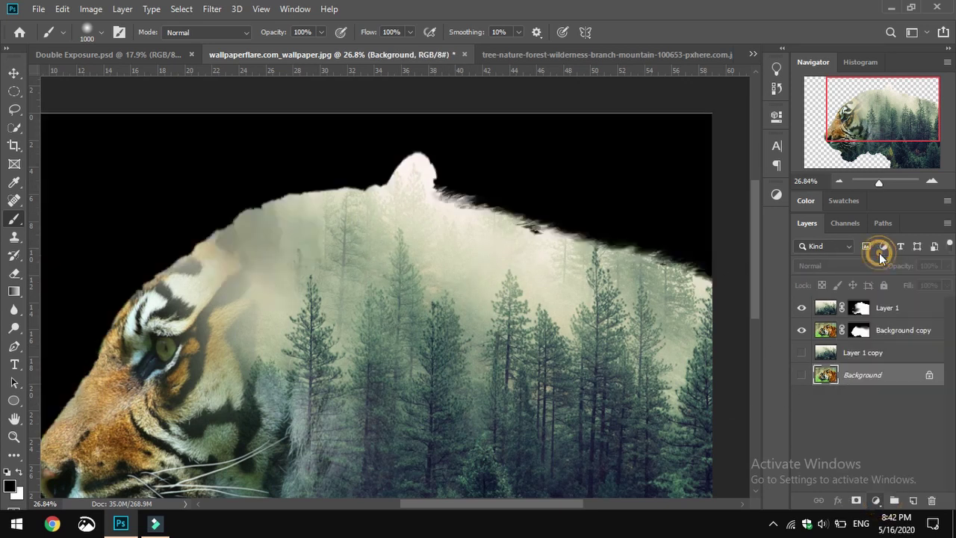
click(413, 283)
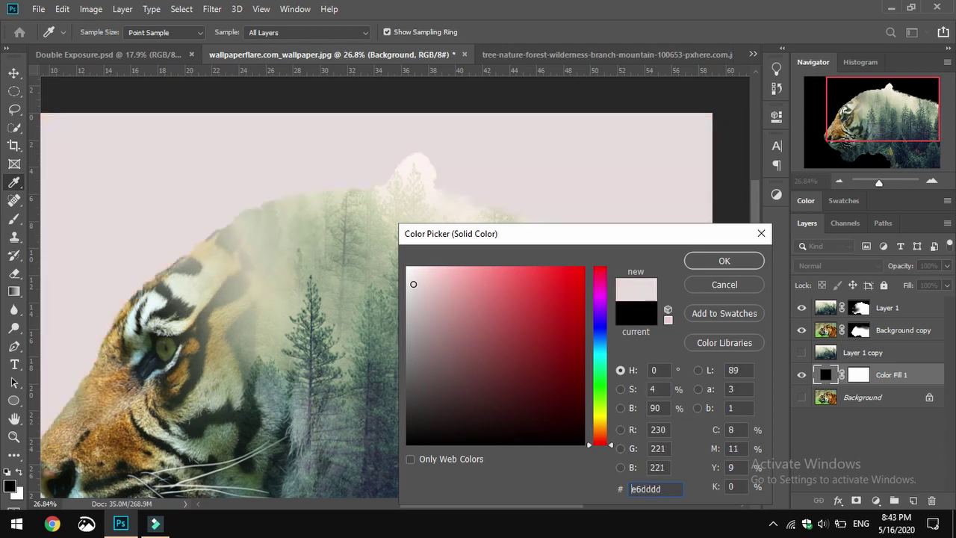
drag(421, 272, 425, 264)
drag(427, 166, 436, 172)
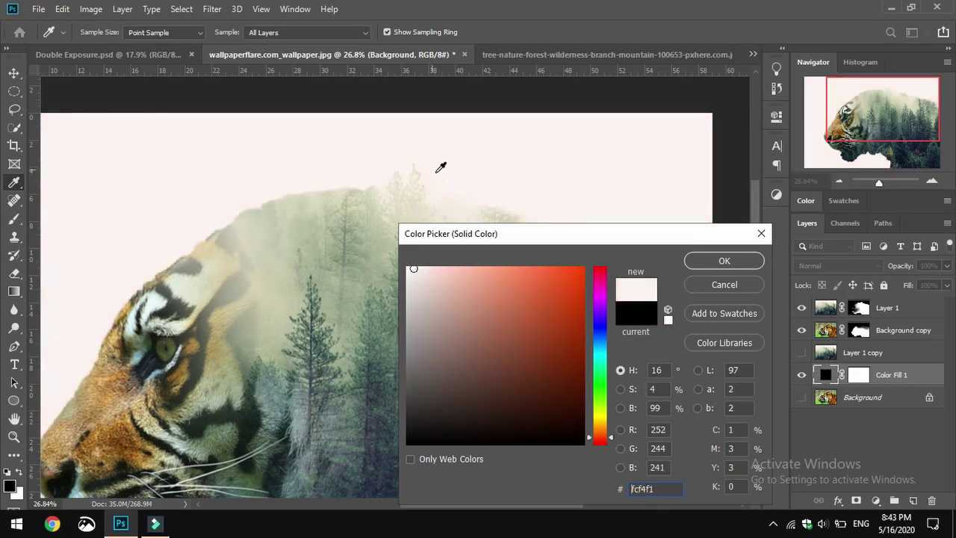
click(723, 261)
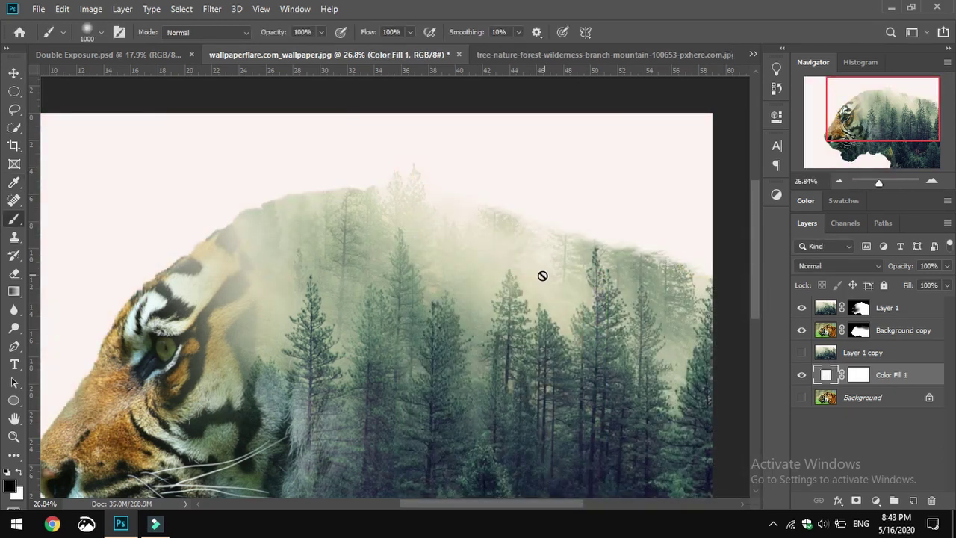
- Paint white on the Layer 1 mask along the tiger's back and head to reveal the misty treetops above the outline
scroll(515, 273, down, 5)
scroll(508, 274, up, 2)
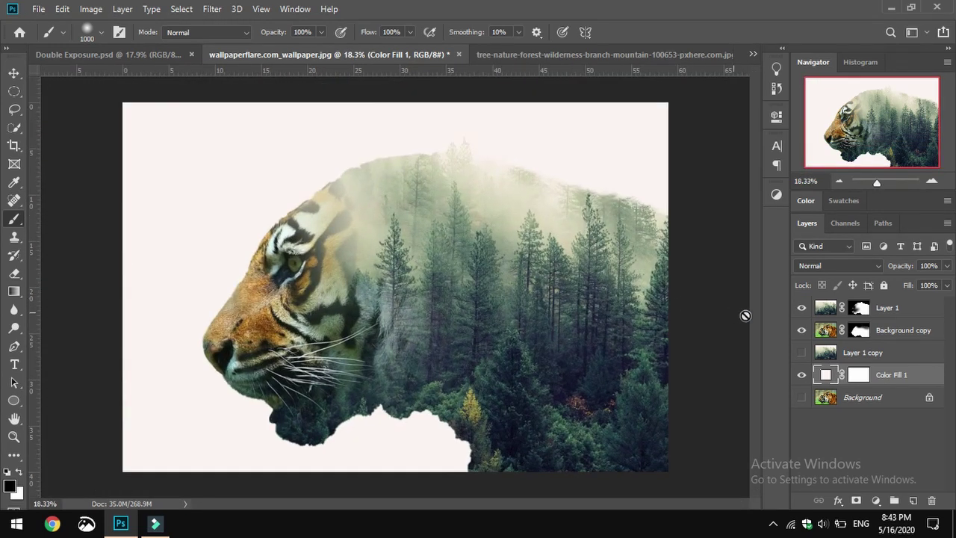
click(857, 307)
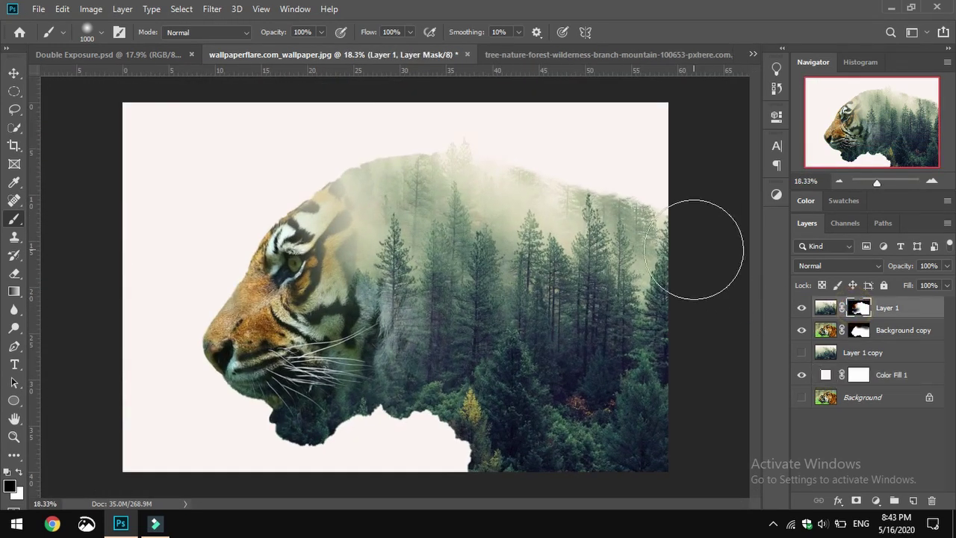
click(619, 207)
key(ctrl+z)
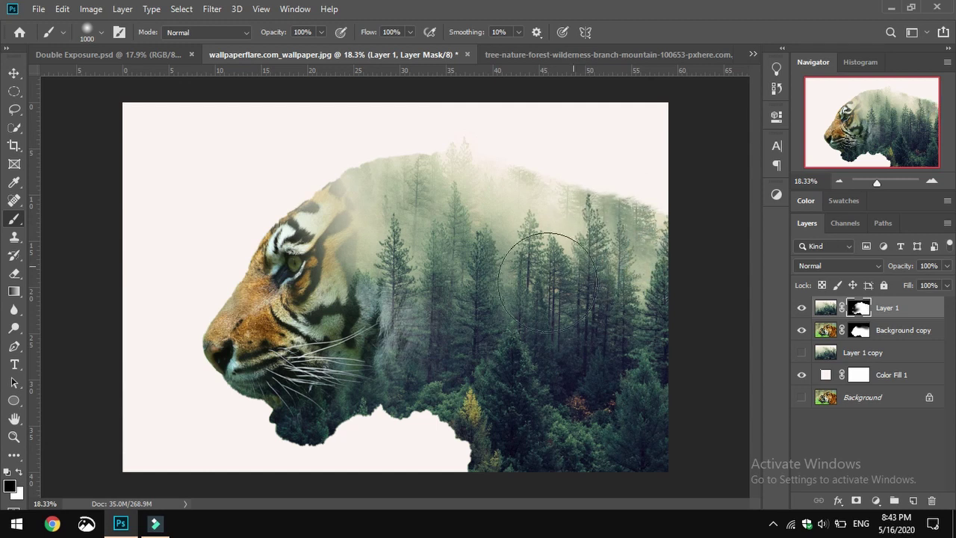
click(18, 473)
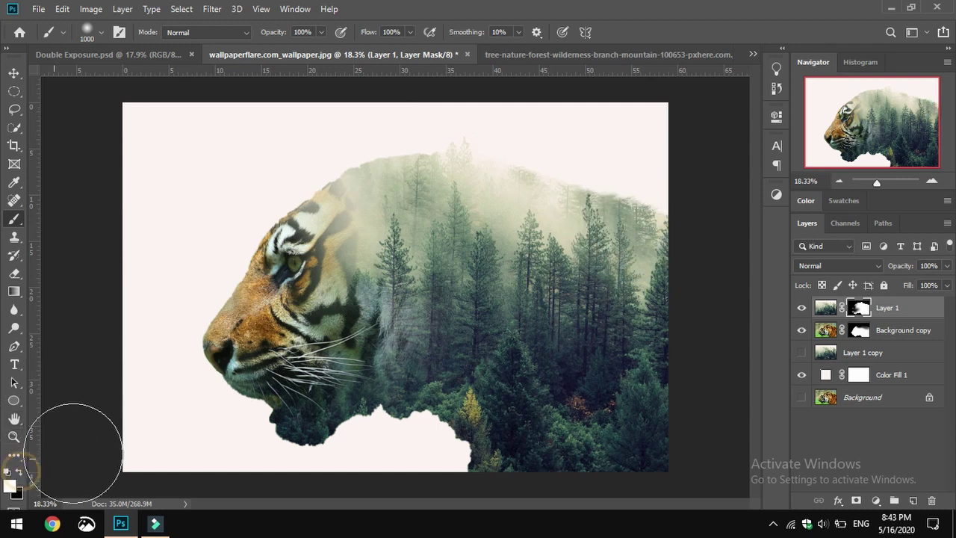
mouse_move(598, 212)
mouse_down()
mouse_move(637, 233)
mouse_move(580, 164)
mouse_move(557, 220)
mouse_move(541, 214)
mouse_move(533, 190)
mouse_move(485, 204)
mouse_move(466, 187)
mouse_move(462, 153)
mouse_move(459, 199)
mouse_move(439, 208)
mouse_move(428, 174)
mouse_move(414, 189)
mouse_move(384, 176)
mouse_move(385, 211)
mouse_move(452, 236)
mouse_move(378, 235)
mouse_move(352, 182)
mouse_up()
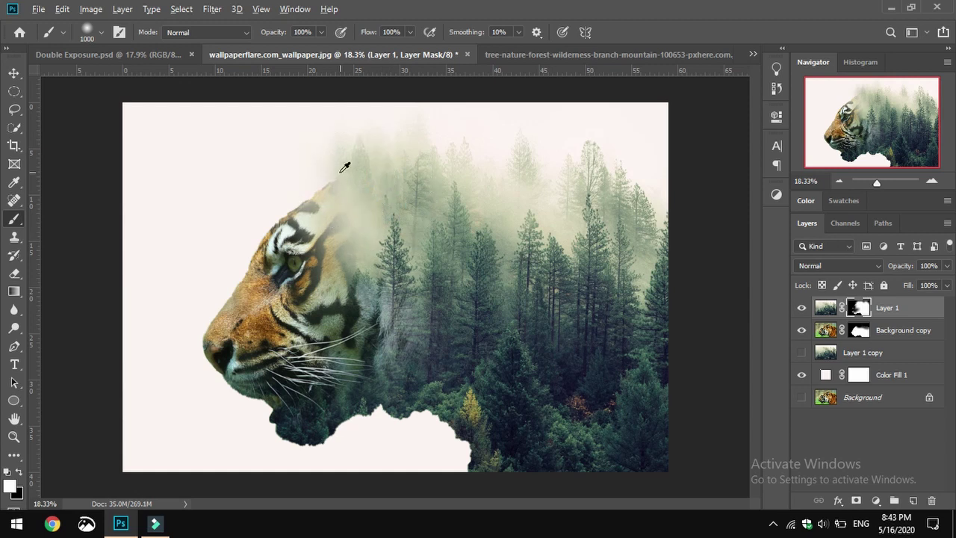
- Rework the top of the tiger's forehead on the Background copy mask, fading it with black and restoring the fur with white
scroll(342, 160, up, 3)
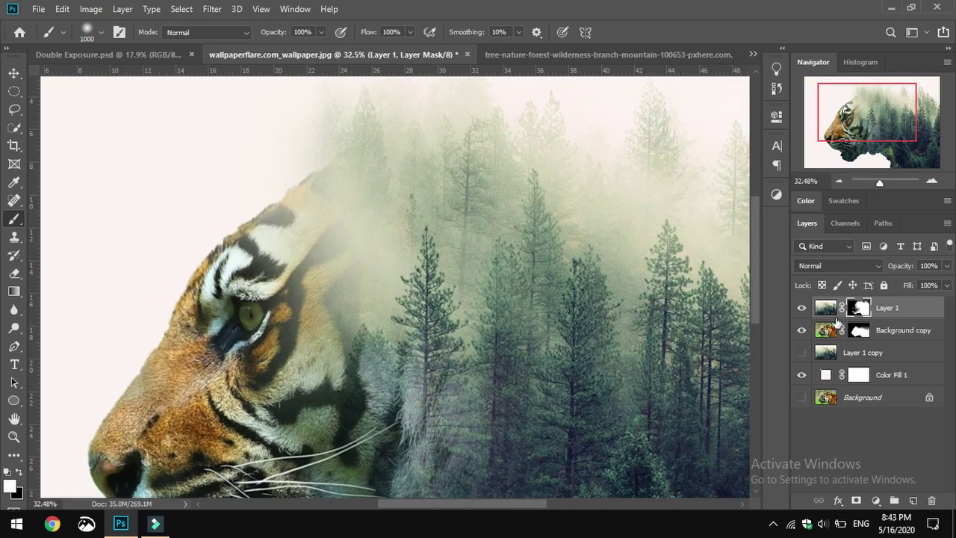
click(858, 330)
scroll(316, 166, up, 3)
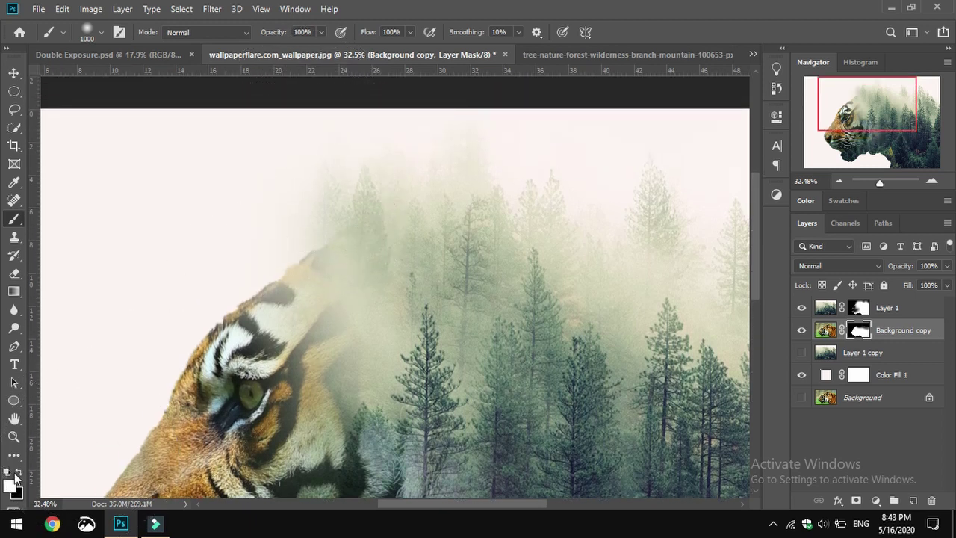
mouse_move(309, 175)
mouse_down()
mouse_move(334, 216)
mouse_move(356, 206)
mouse_move(322, 190)
mouse_move(369, 186)
mouse_move(297, 177)
mouse_move(358, 175)
mouse_up()
click(333, 216)
click(345, 345)
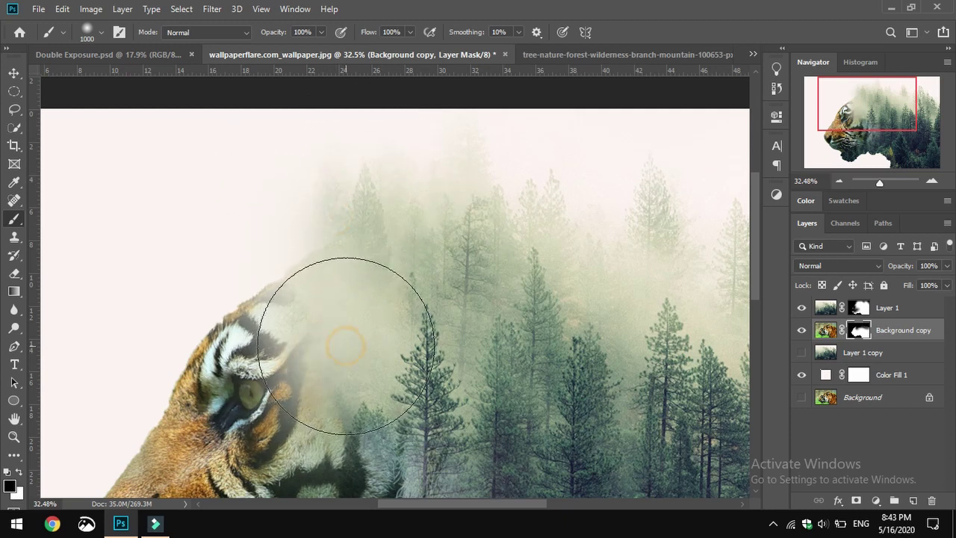
key(x)
mouse_move(331, 320)
mouse_down()
mouse_move(342, 321)
mouse_move(340, 340)
mouse_move(362, 339)
mouse_move(351, 318)
mouse_move(358, 333)
mouse_move(309, 314)
mouse_up()
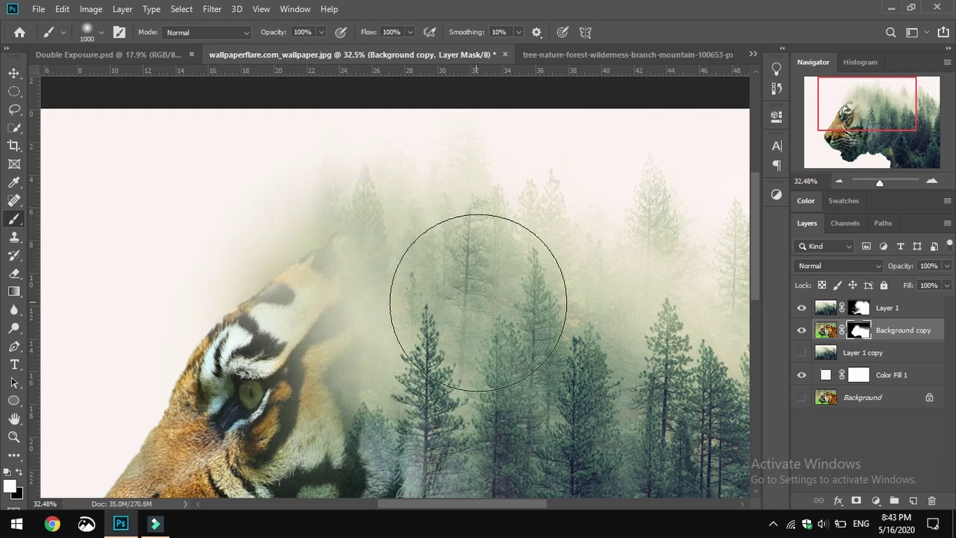
scroll(487, 301, down, 1)
scroll(487, 301, down, 1)
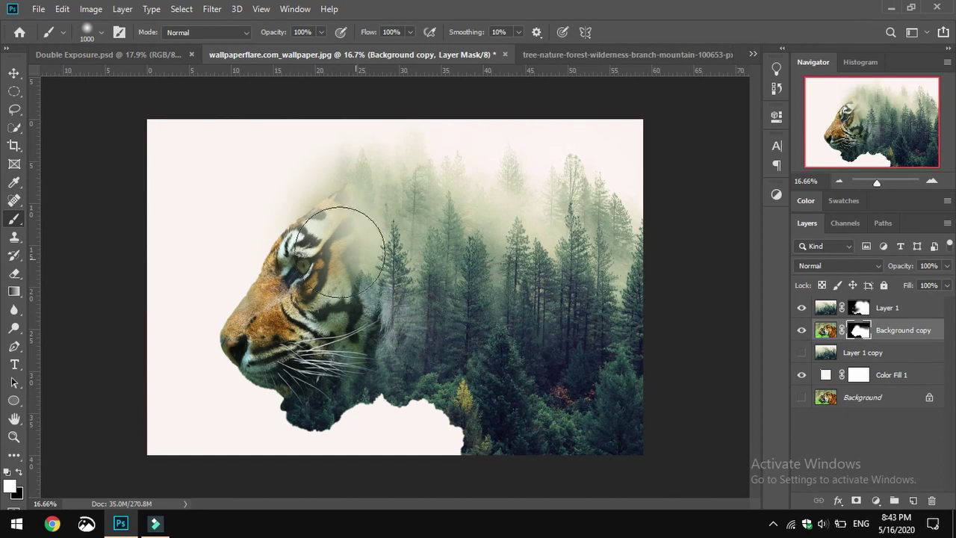
- Switch to the Hard Round brush and reduce its size to 300 px
right_click(363, 236)
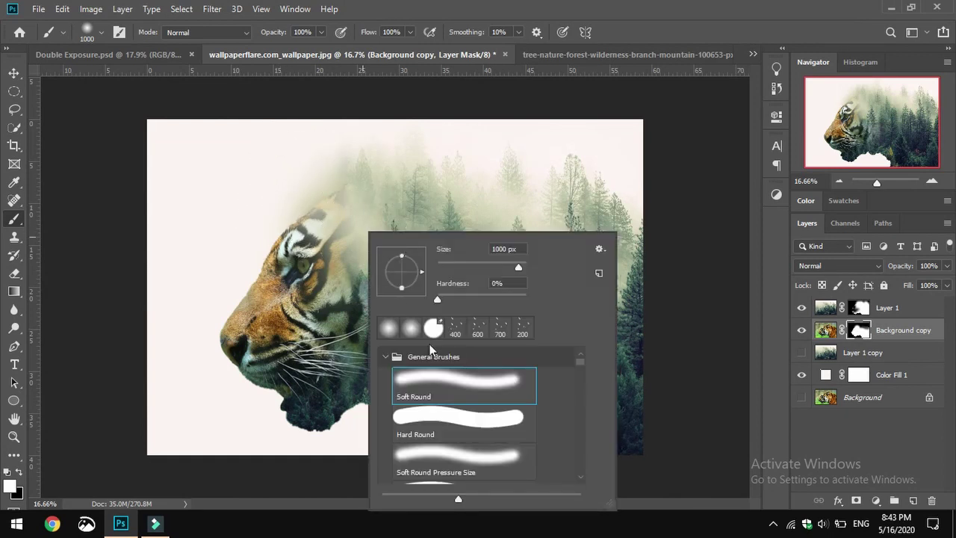
click(493, 423)
key(Return)
scroll(350, 102, up, 5)
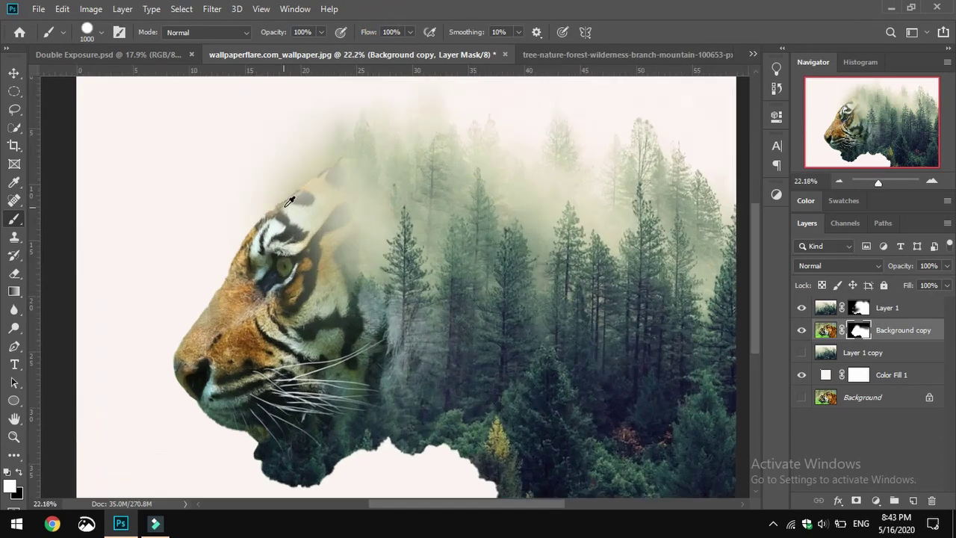
key(bracketleft)
key(bracketleft)
key(bracketleft)
key(bracketleft)
key(bracketleft)
key(bracketleft)
key(bracketleft)
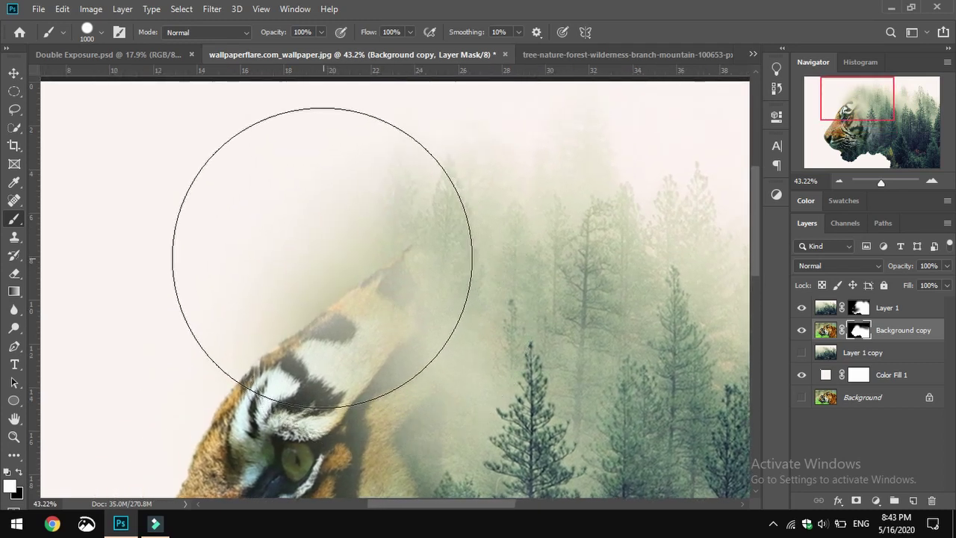
- Paint black on the Background copy mask just outside the tiger's forehead to clean away the leftover green background
click(297, 274)
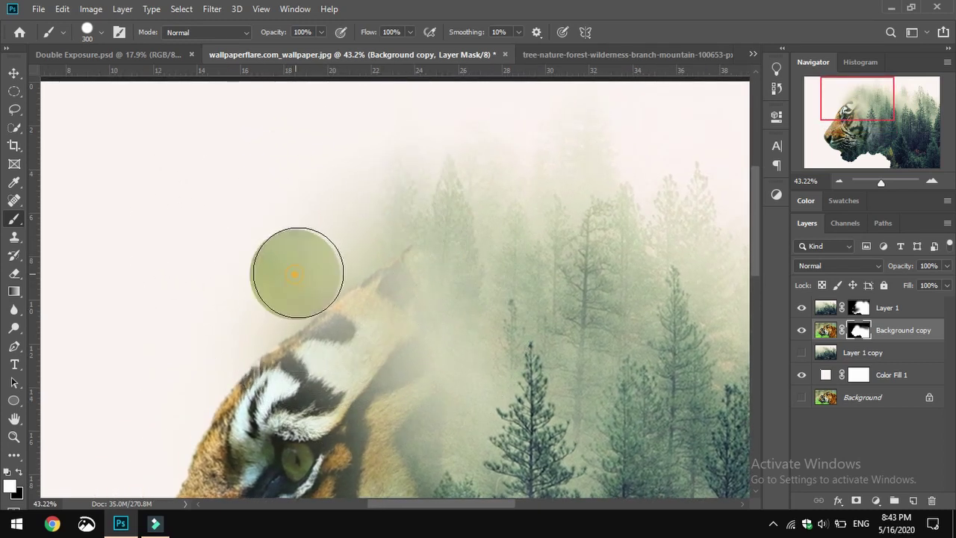
key(x)
mouse_move(270, 275)
mouse_down()
mouse_move(252, 287)
mouse_move(309, 254)
mouse_move(275, 291)
mouse_move(265, 288)
mouse_move(310, 259)
mouse_move(324, 235)
mouse_move(326, 160)
mouse_up()
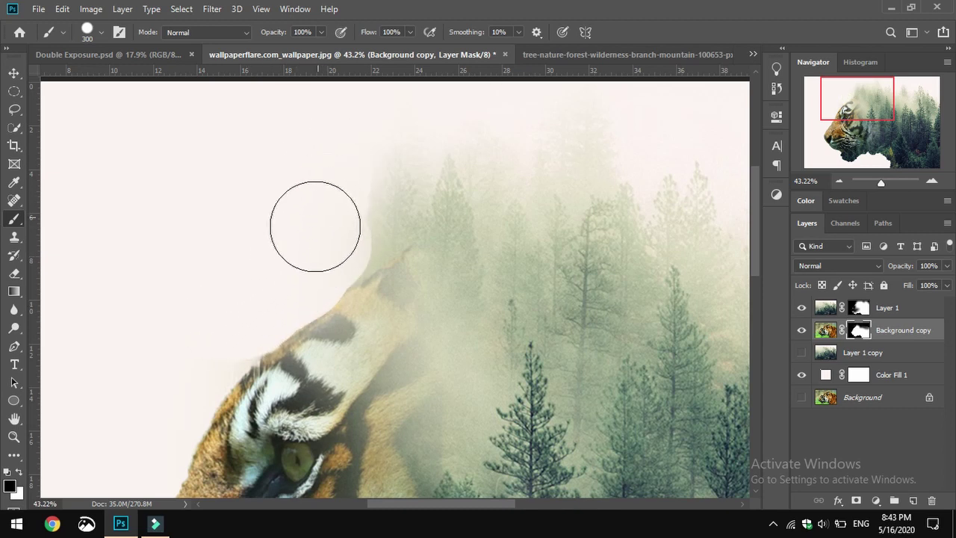
click(270, 293)
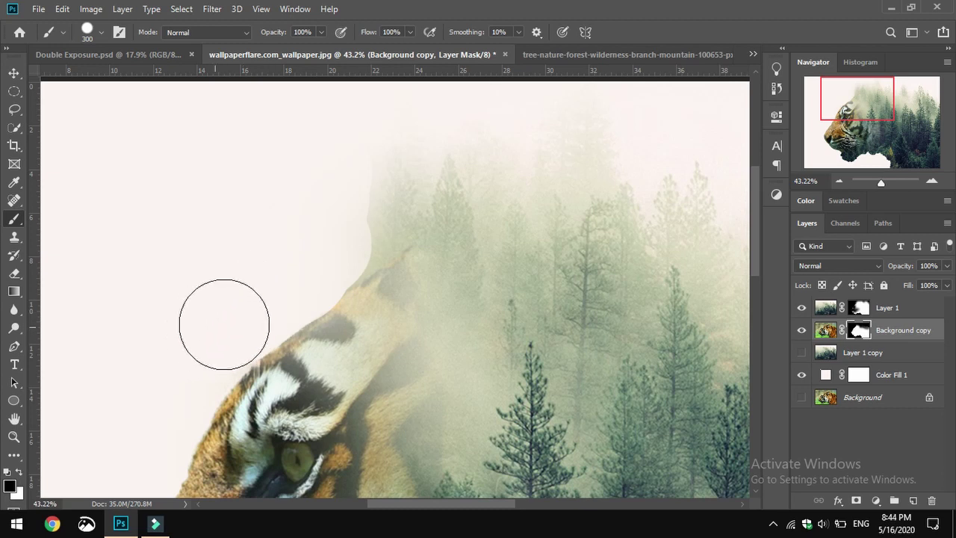
- Switch to the Soft Round brush and fade the top of the tiger's forehead with black on the Background copy mask
drag(351, 320, 353, 379)
right_click(353, 377)
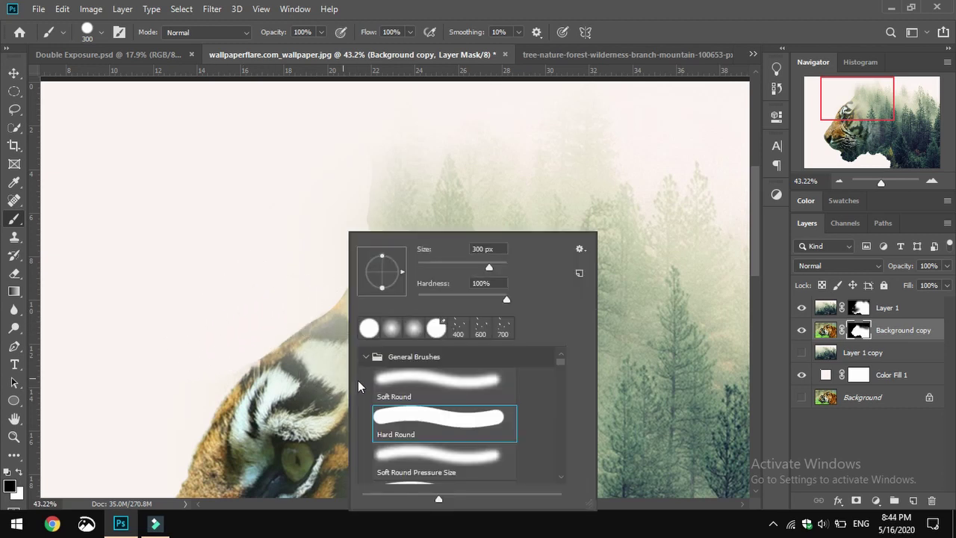
click(392, 379)
click(406, 7)
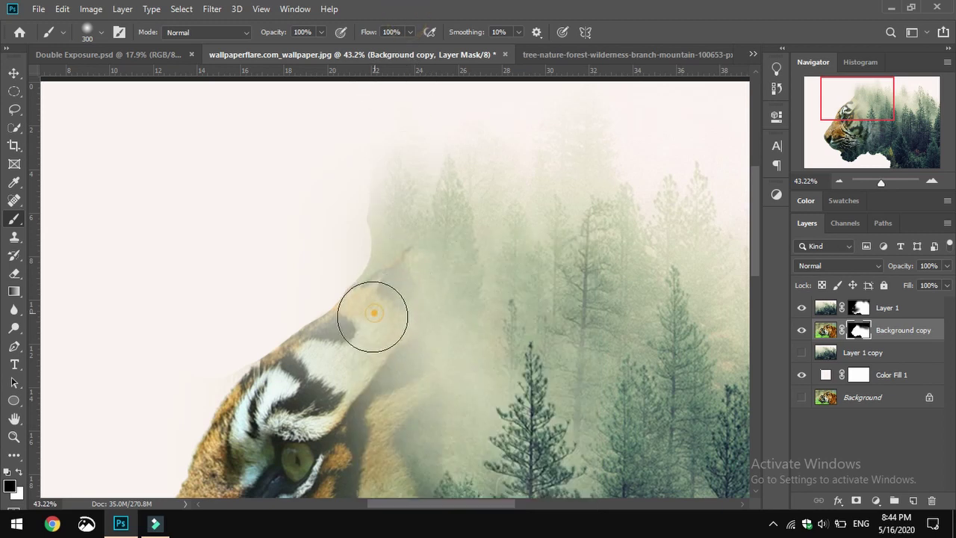
drag(373, 313, 385, 286)
- Rework the Background copy mask above the forehead with alternating white and black strokes, restoring the fur at the top of the head
key(x)
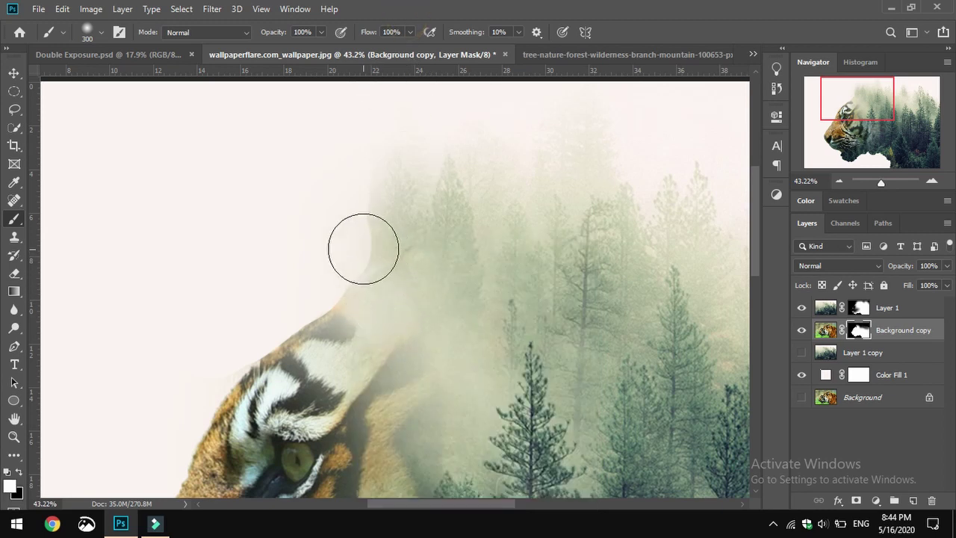
drag(363, 248, 392, 179)
key(x)
mouse_move(324, 220)
mouse_down()
mouse_move(317, 248)
mouse_move(361, 150)
mouse_move(390, 120)
mouse_move(423, 162)
mouse_up()
key(x)
mouse_move(339, 247)
mouse_down()
mouse_move(321, 264)
mouse_move(393, 310)
mouse_move(383, 335)
mouse_move(425, 311)
mouse_move(417, 349)
mouse_up()
scroll(521, 390, down, 3)
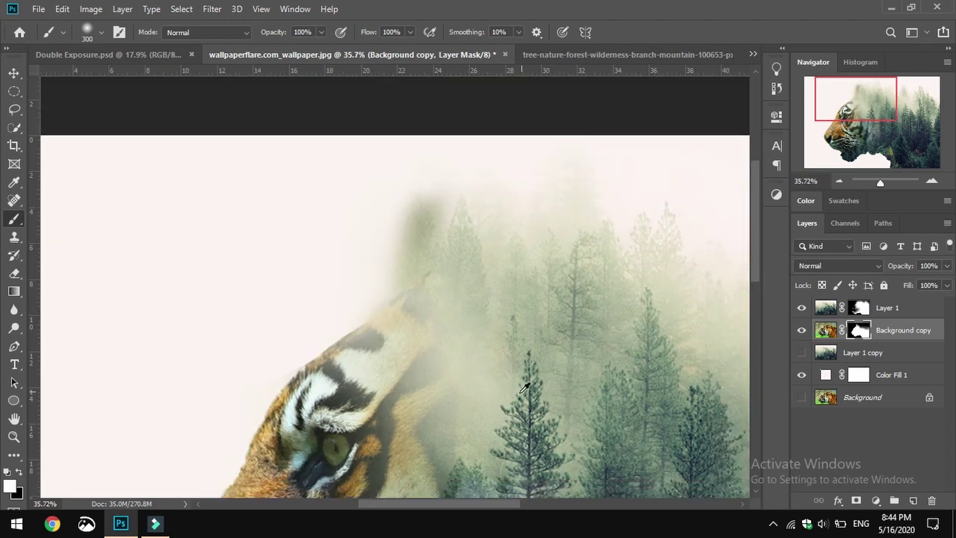
- Enlarge the Soft Round brush to 464 px and paint white on the Background copy mask just above the forehead
scroll(286, 92, up, 6)
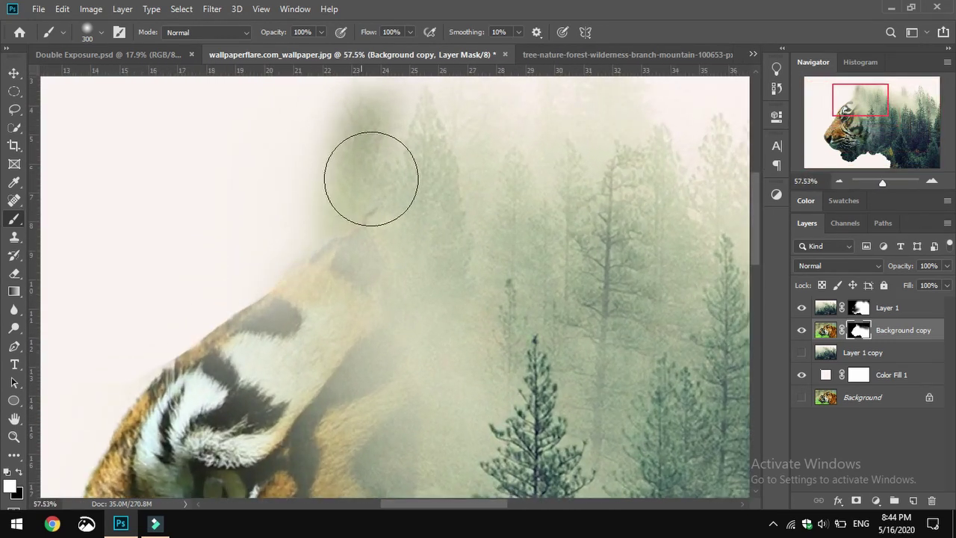
drag(405, 174, 414, 280)
right_click(413, 279)
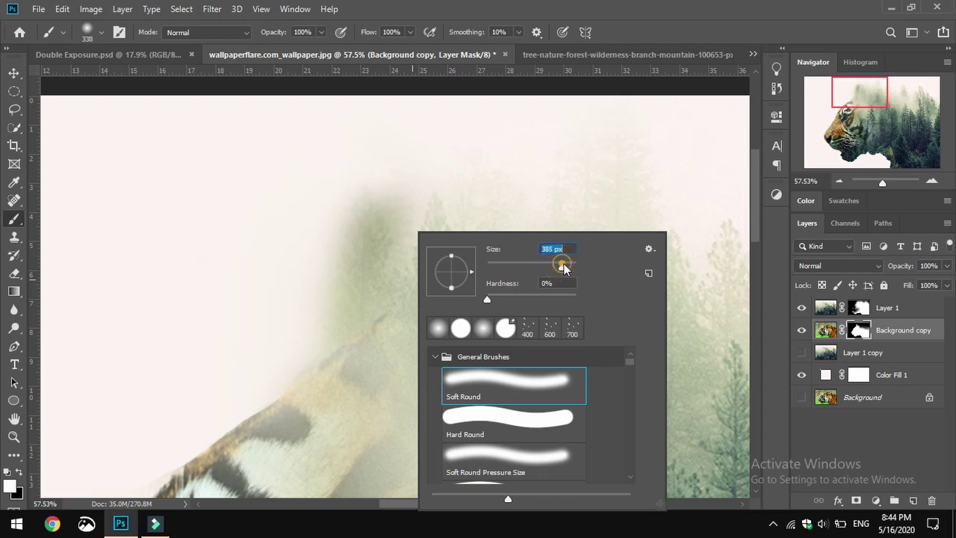
drag(563, 268, 571, 265)
click(512, 19)
click(312, 217)
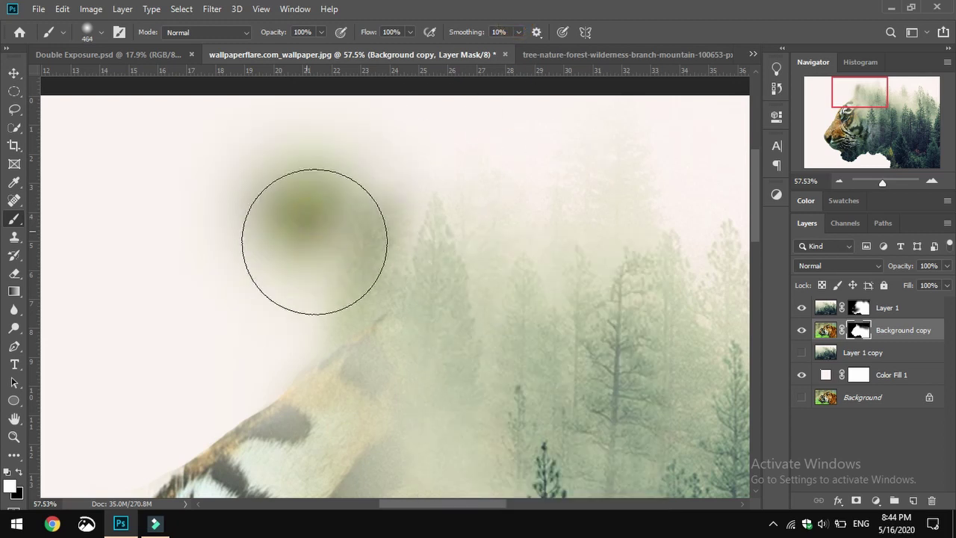
- Paint black on the Background copy mask over the green haze above the forehead to blend it into the mist
key(x)
click(314, 241)
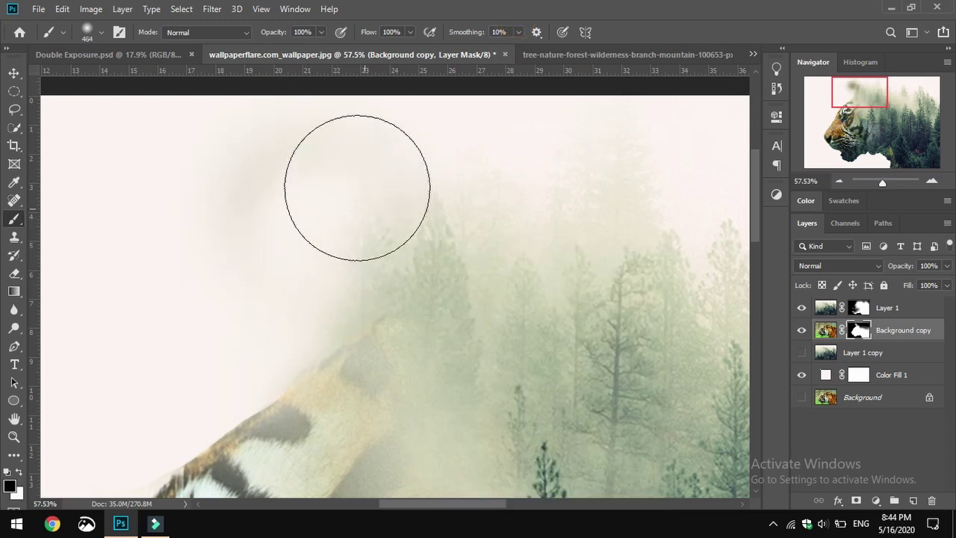
drag(286, 299, 367, 316)
scroll(453, 321, down, 5)
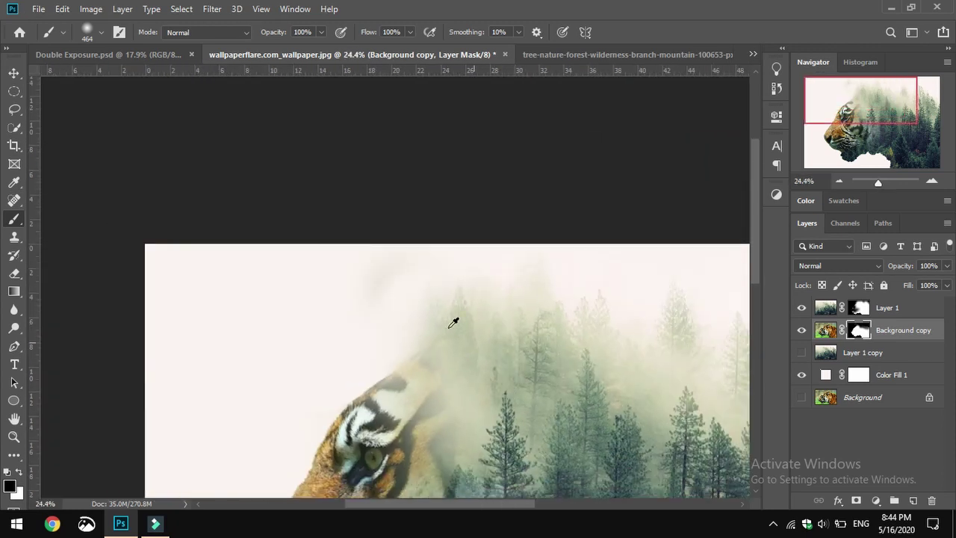
drag(361, 279, 405, 252)
drag(542, 391, 321, 220)
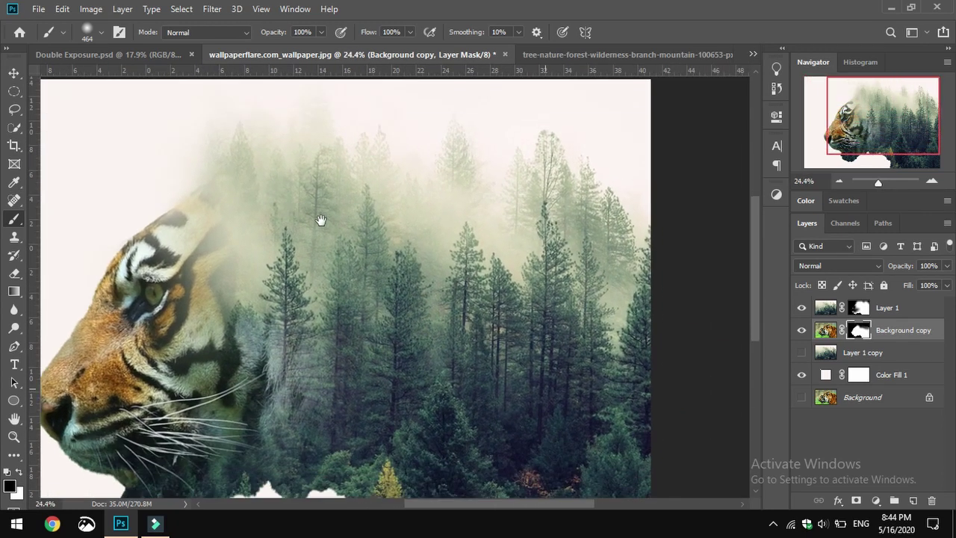
scroll(340, 237, down, 2)
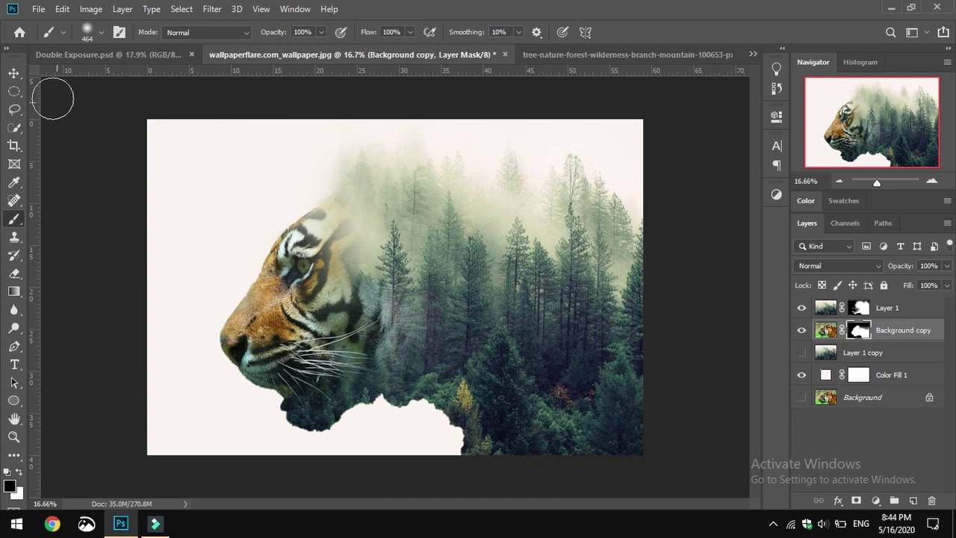
- Hide Layer 1 and switch to the Hard Round brush at 464 px for the Background copy mask
click(17, 73)
scroll(457, 433, up, 3)
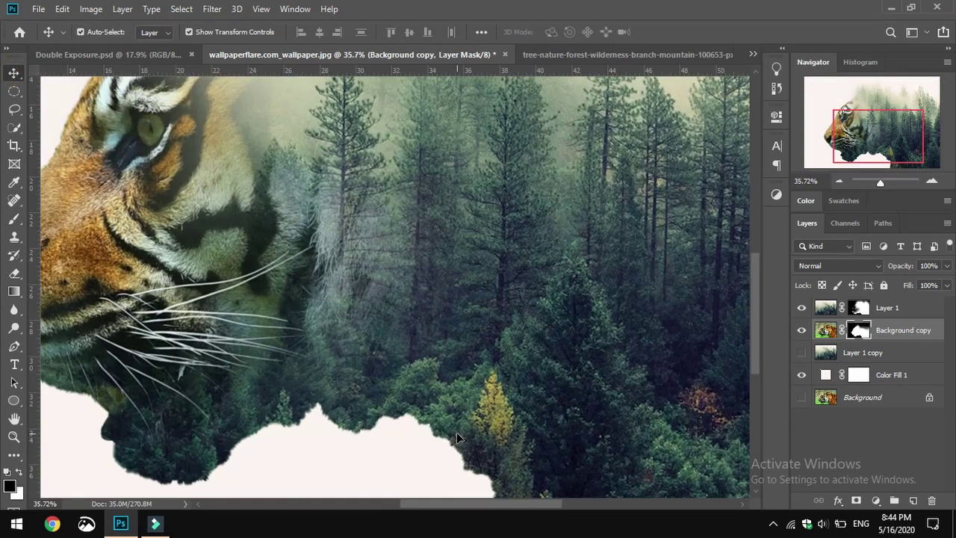
scroll(455, 429, down, 1)
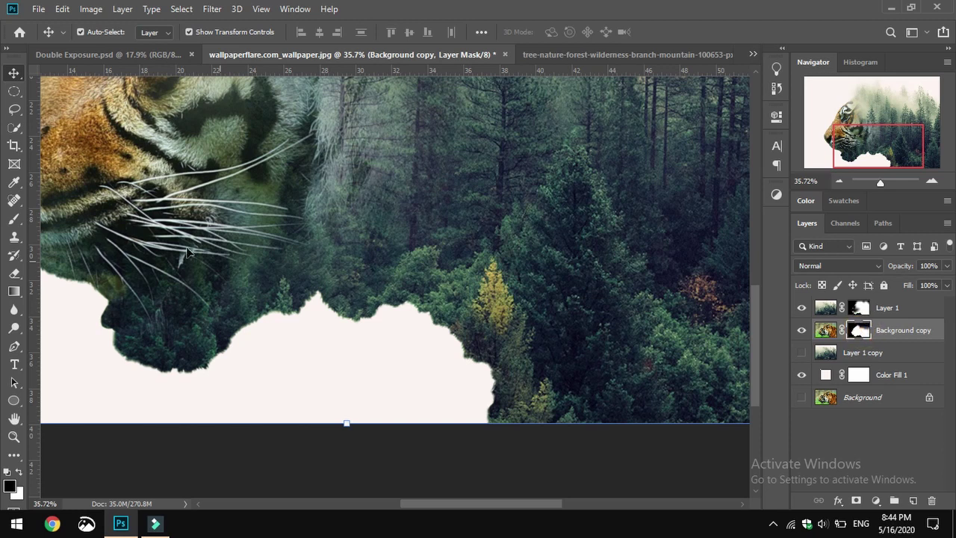
click(801, 308)
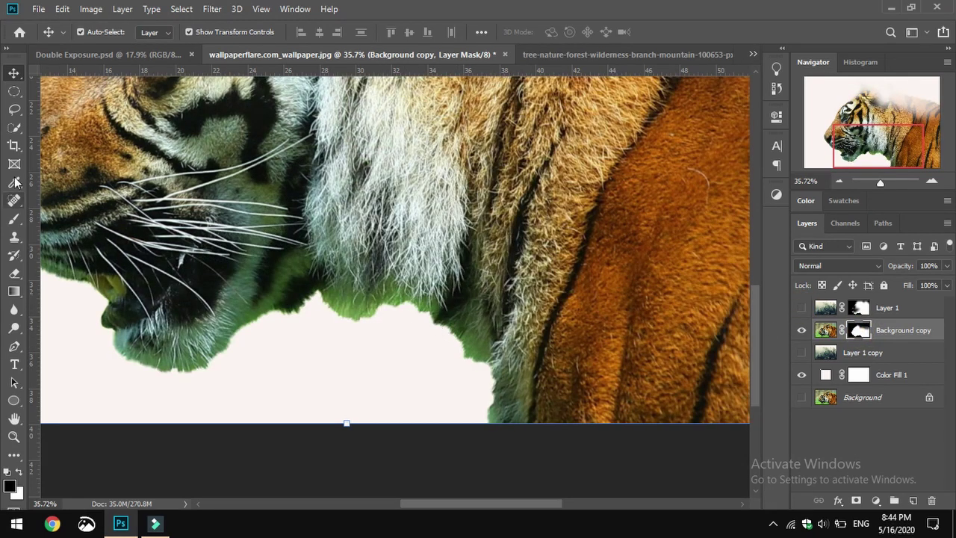
click(15, 215)
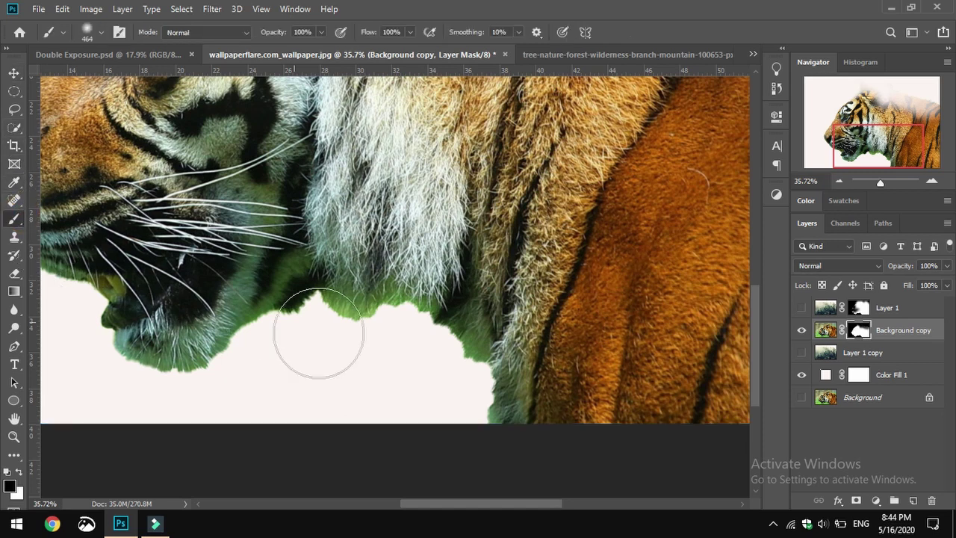
click(415, 348)
right_click(433, 362)
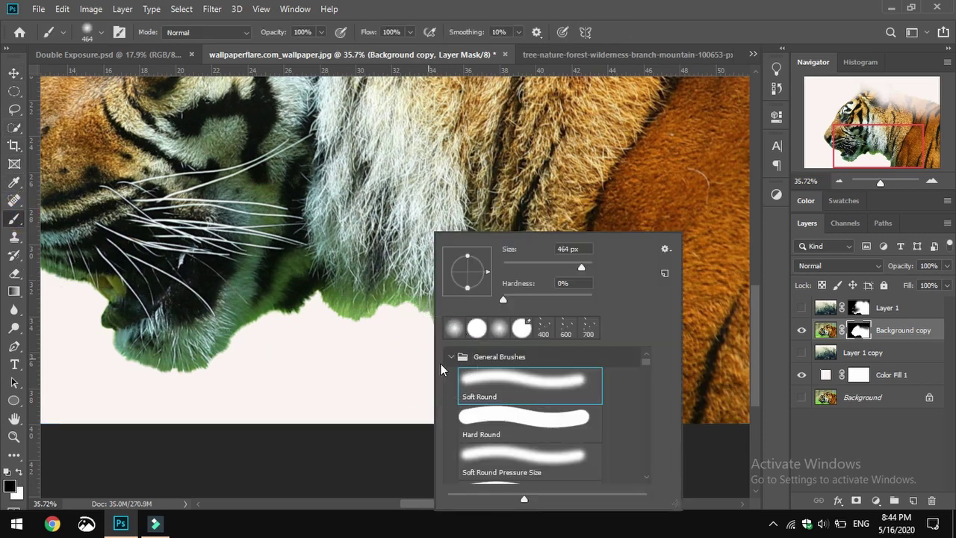
click(491, 416)
click(479, 22)
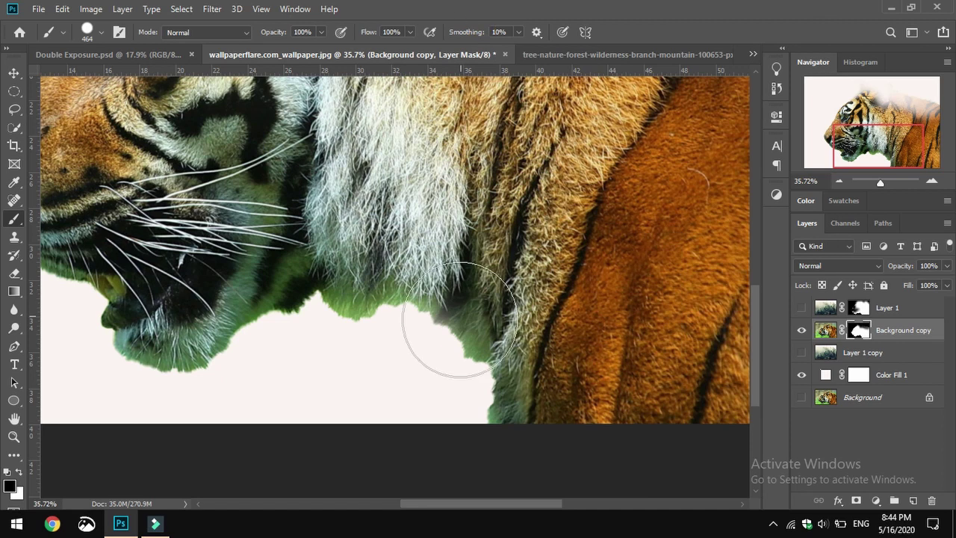
- Paint black on the Background copy mask beneath the tiger's neck, trimming the green remnants into a smooth curve
mouse_move(427, 366)
mouse_down()
mouse_move(418, 369)
mouse_move(448, 401)
mouse_move(458, 437)
mouse_move(456, 410)
mouse_move(410, 363)
mouse_move(331, 348)
mouse_move(300, 362)
mouse_move(335, 345)
mouse_move(373, 354)
mouse_move(373, 346)
mouse_up()
drag(312, 378, 418, 376)
scroll(292, 405, down, 2)
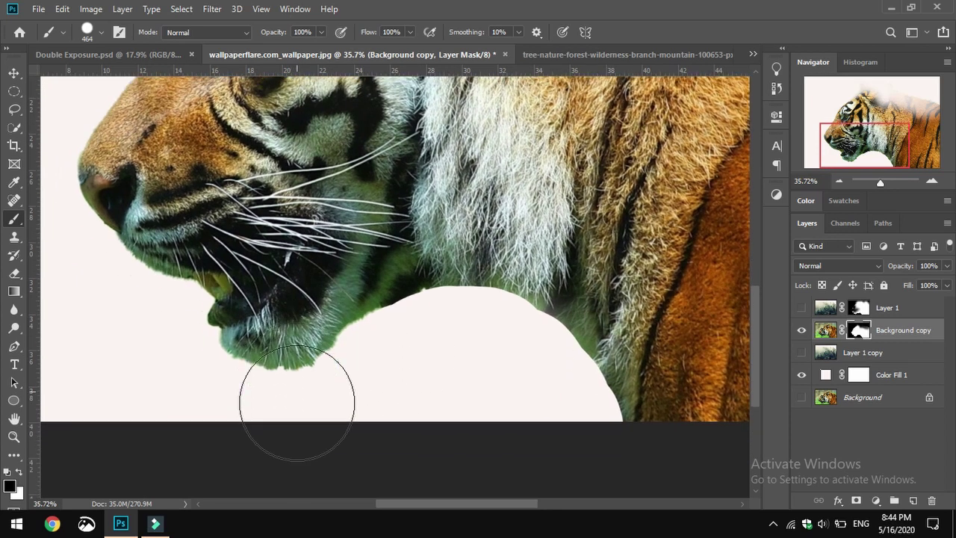
- Reduce the brush to 90 px and clean the tiger's chin edge with black on the Background copy mask
key(bracketleft)
key(bracketleft)
key(bracketleft)
key(bracketleft)
key(bracketleft)
key(bracketleft)
key(bracketleft)
key(bracketleft)
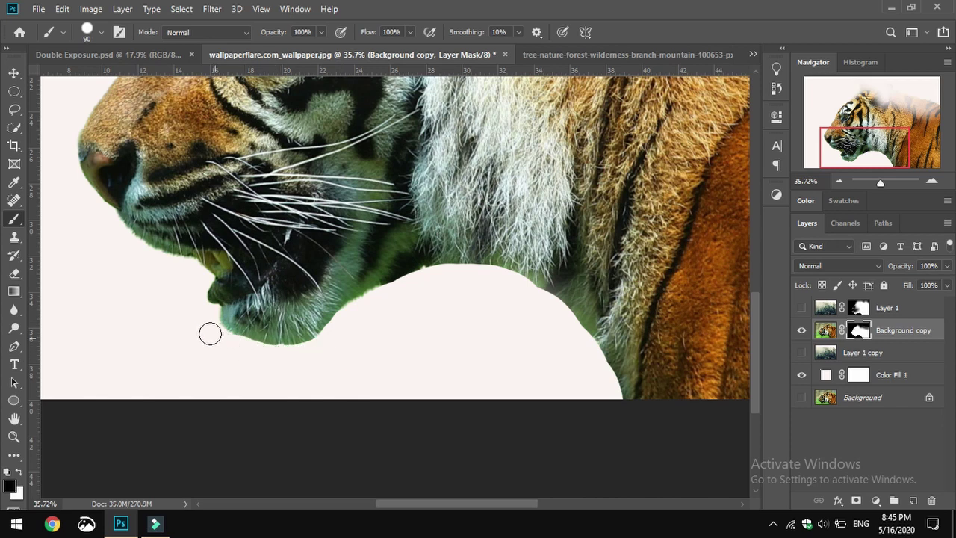
scroll(177, 317, up, 4)
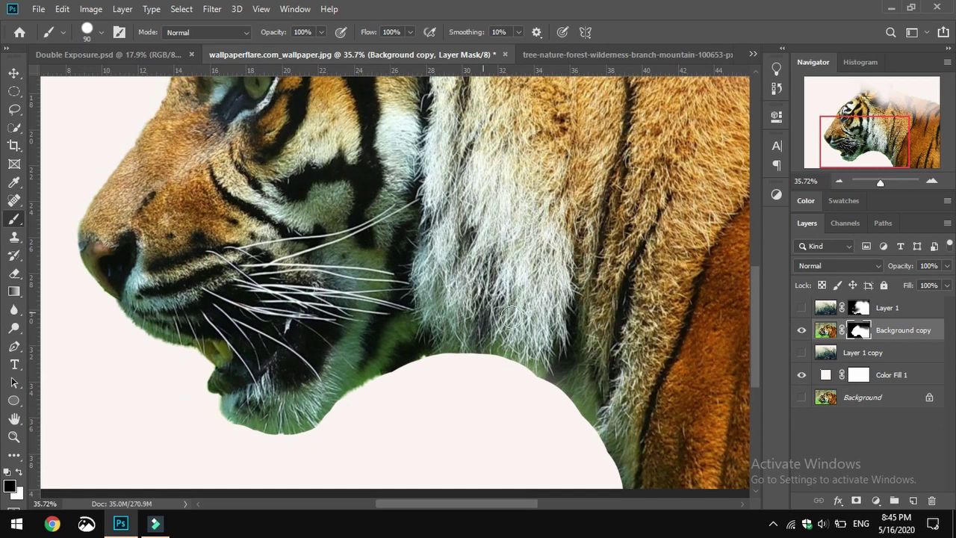
- Show Layer 1 again and paint black on its mask to trim the forest's lower edge along the chin and neck curve
click(802, 308)
scroll(634, 366, down, 3)
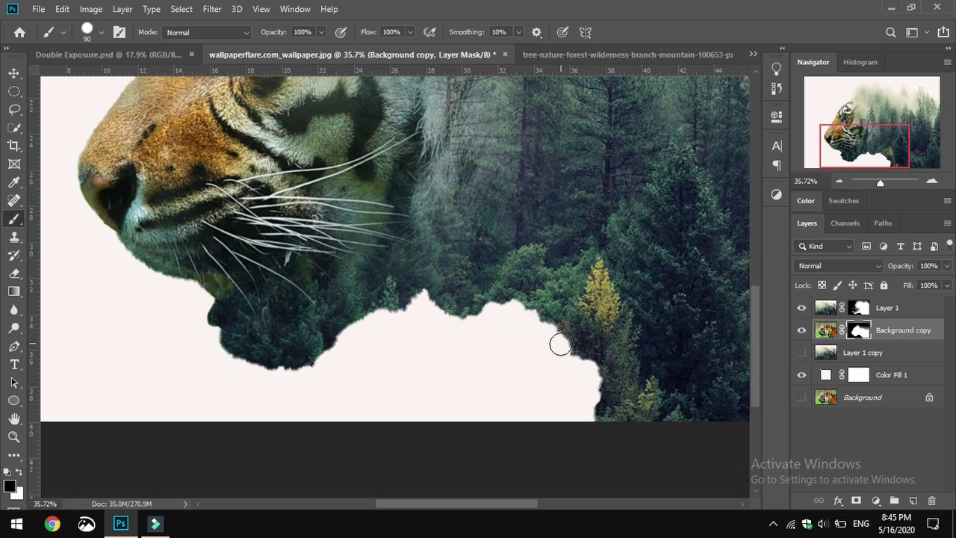
click(860, 309)
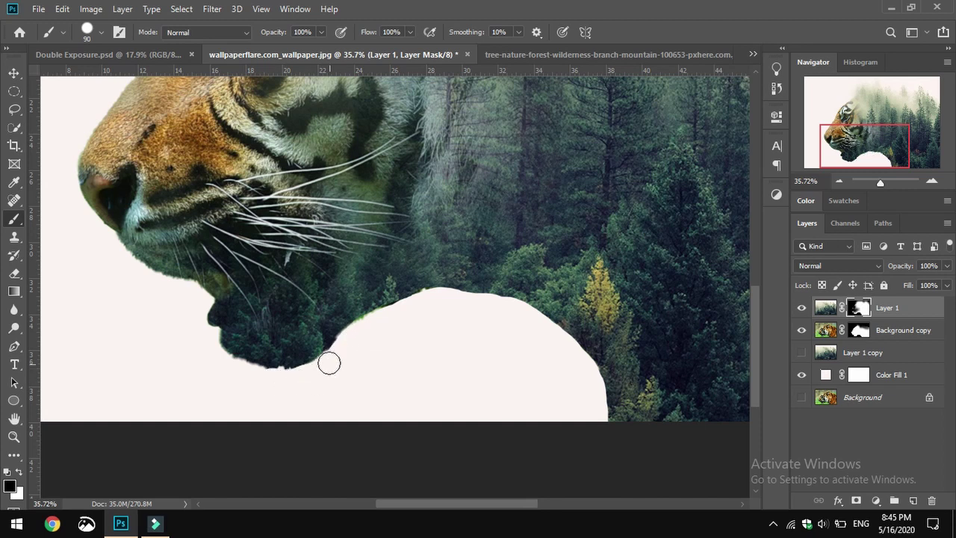
scroll(324, 348, up, 4)
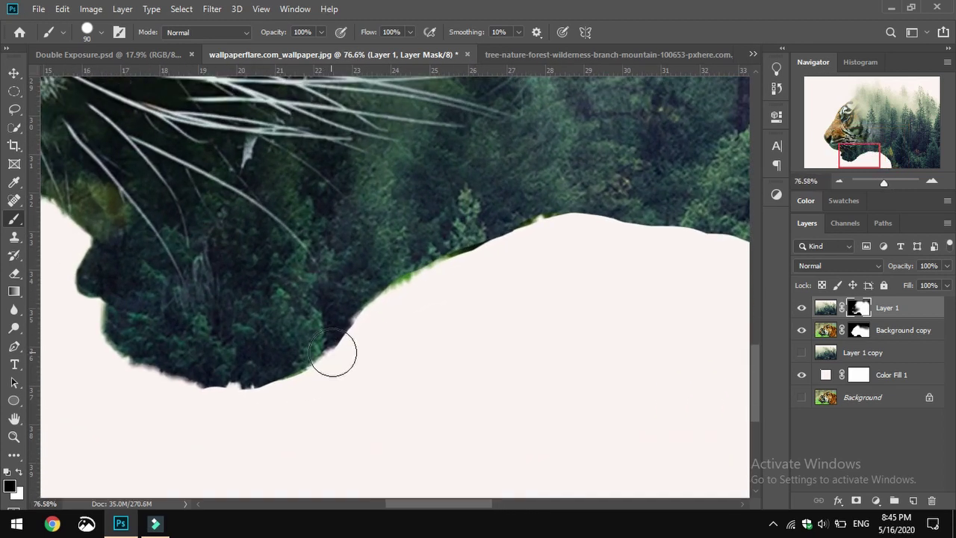
- Refine the Layer 1 mask along the neck curve, painting white to cover the green fringe with forest
mouse_move(348, 318)
mouse_down()
mouse_move(336, 306)
mouse_move(309, 330)
mouse_up()
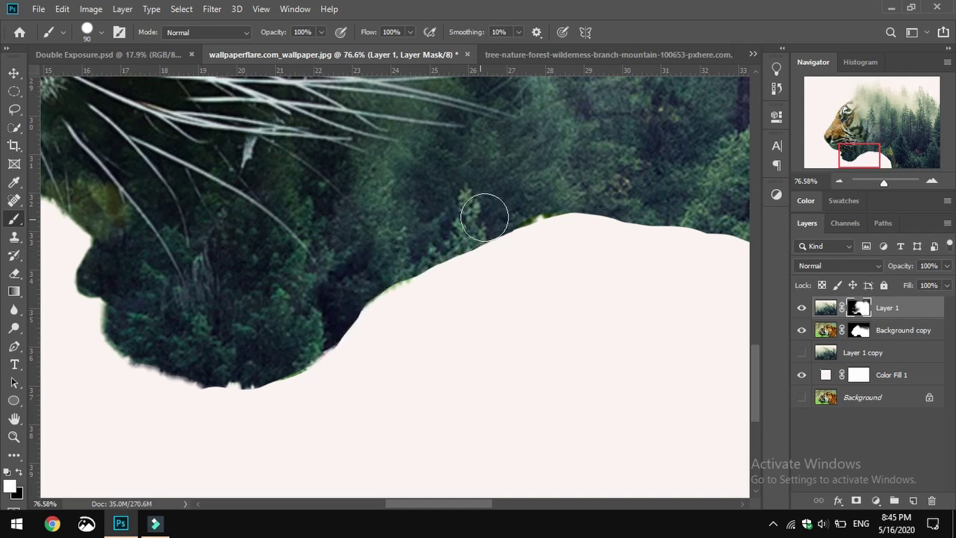
mouse_move(653, 241)
mouse_down()
mouse_move(452, 254)
mouse_move(469, 222)
mouse_move(527, 233)
mouse_up()
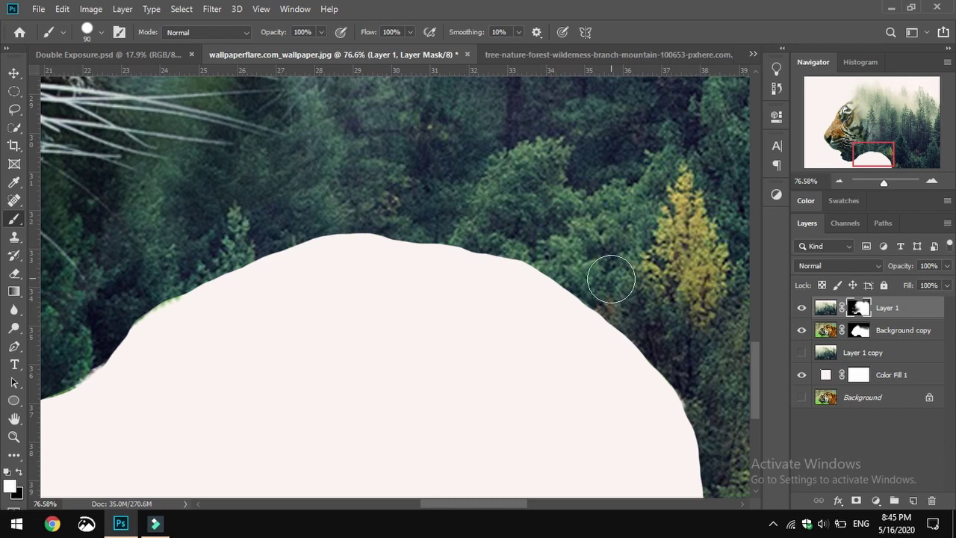
scroll(611, 279, down, 5)
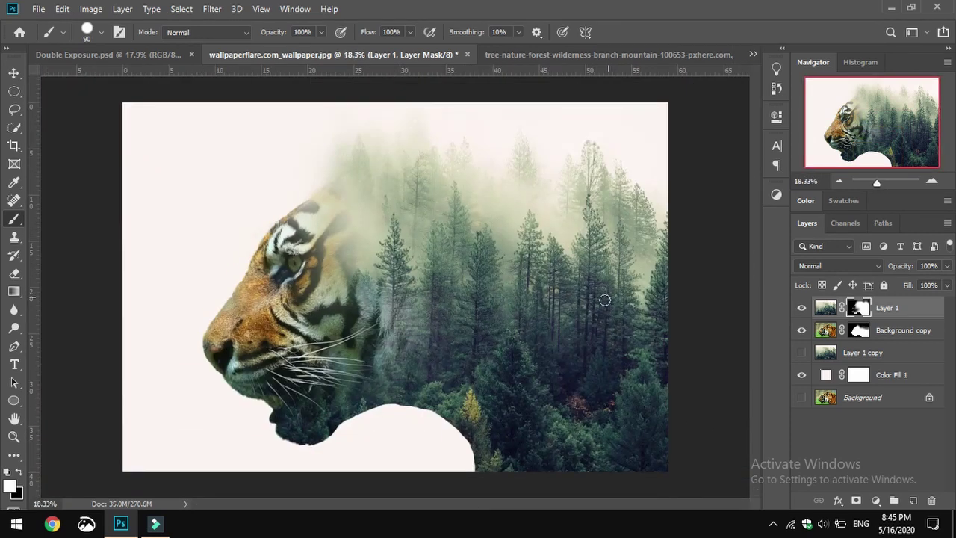
- Show the Layer 1 copy forest layer and set its opacity to 47%
click(22, 73)
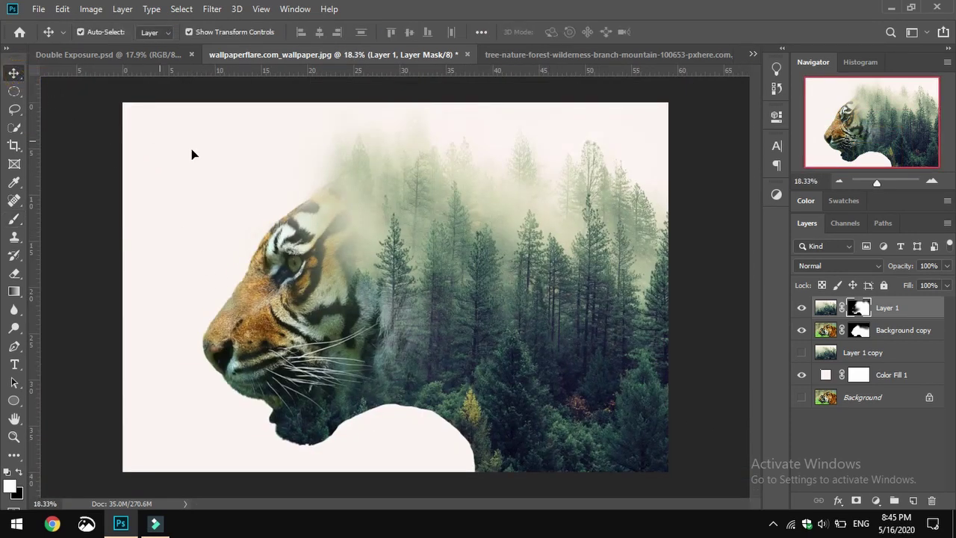
click(801, 353)
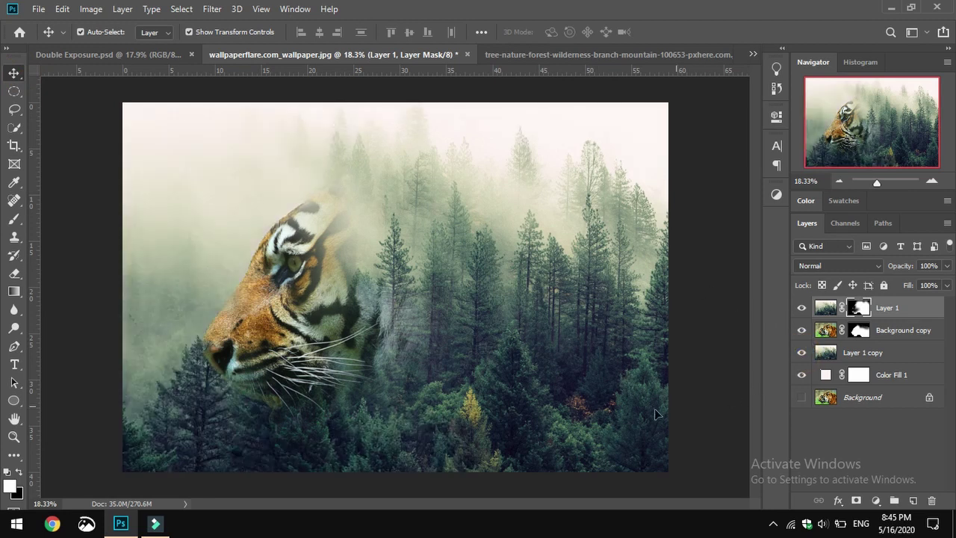
click(407, 433)
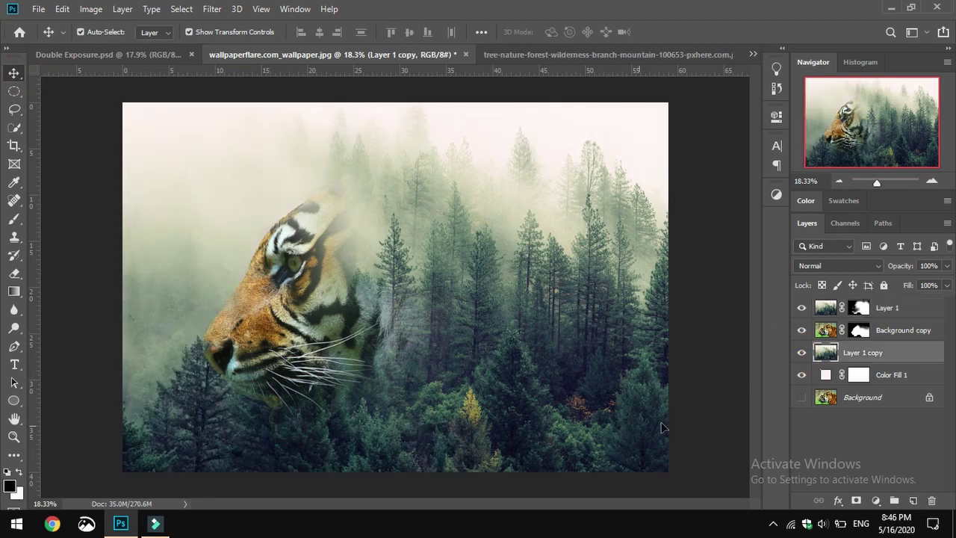
mouse_move(898, 270)
mouse_down()
mouse_move(878, 269)
mouse_move(894, 267)
mouse_up()
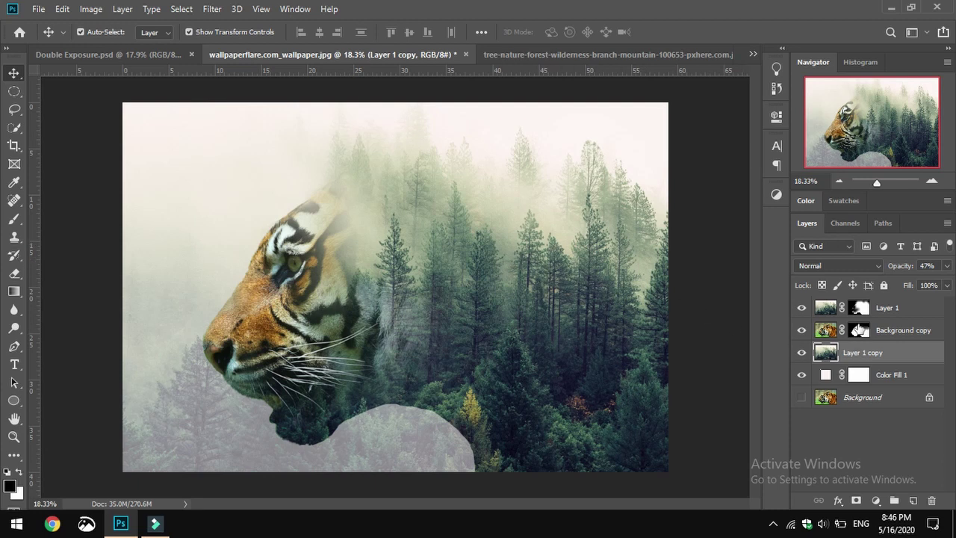
- Add a Hue/Saturation adjustment above Layer 1 and shift the colours to make the tiger's fur redder
click(868, 306)
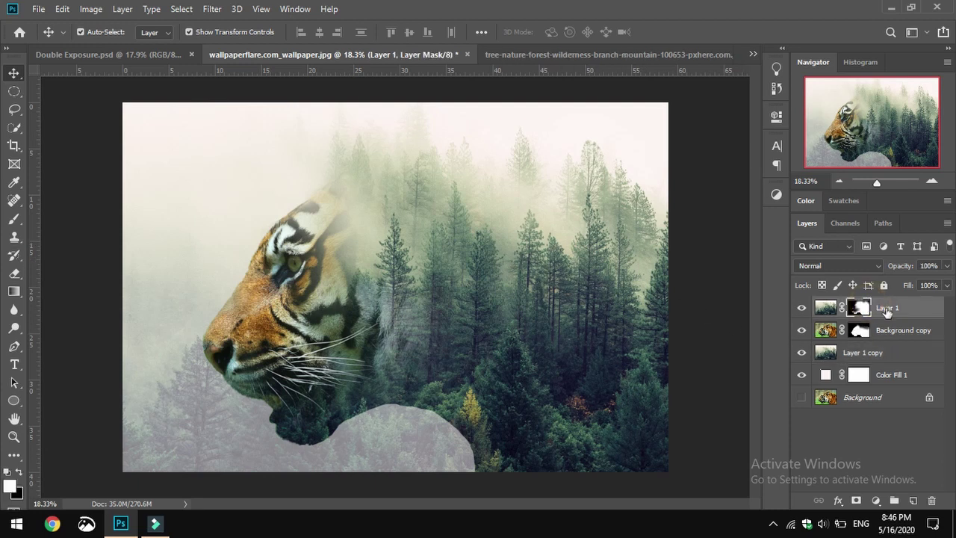
click(780, 191)
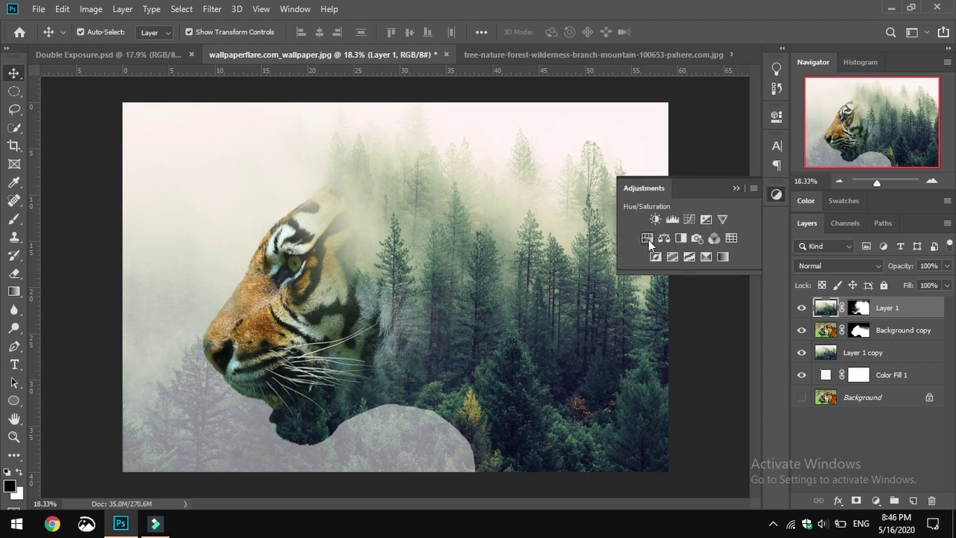
click(647, 239)
drag(655, 207, 663, 237)
click(734, 111)
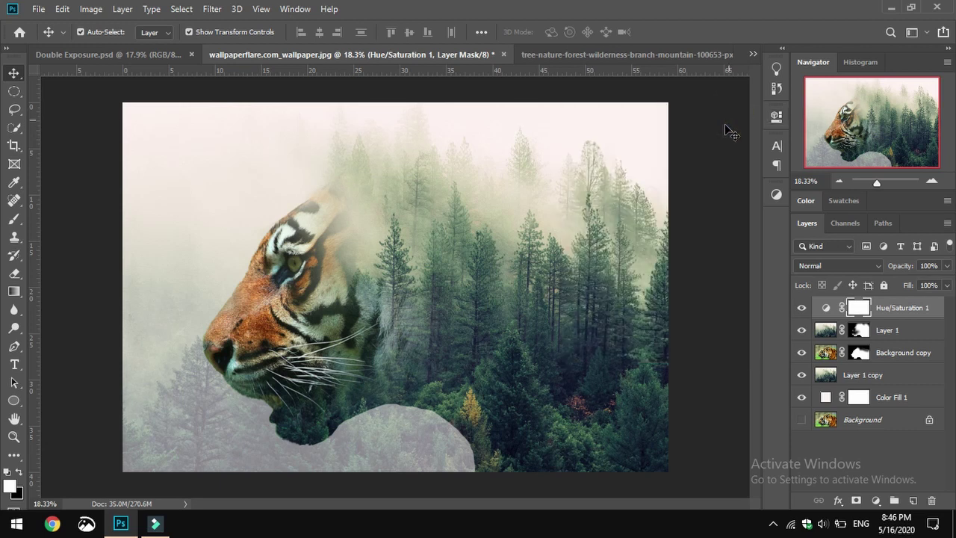
- Add a Color Balance adjustment above the Hue/Saturation layer and shift the image toward a cooler, bluer tone
click(777, 195)
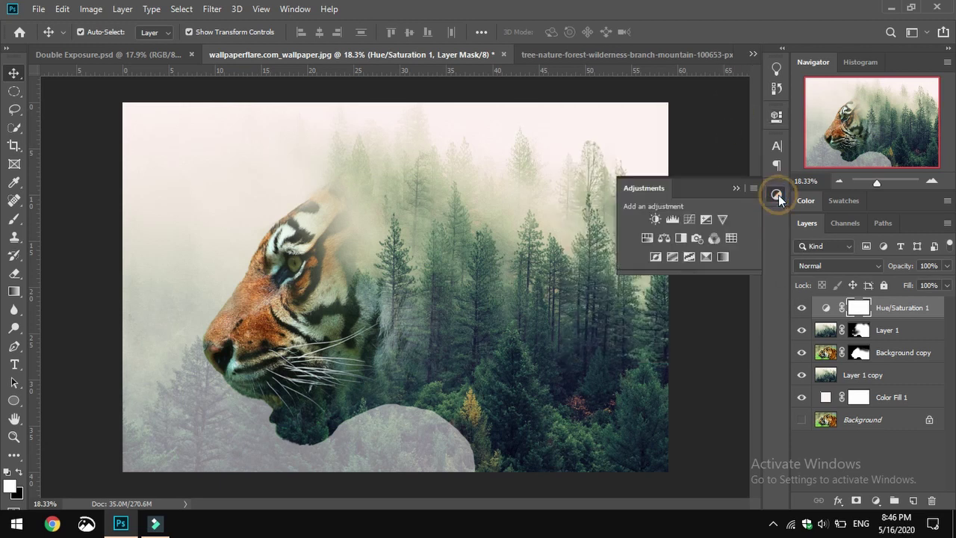
click(666, 237)
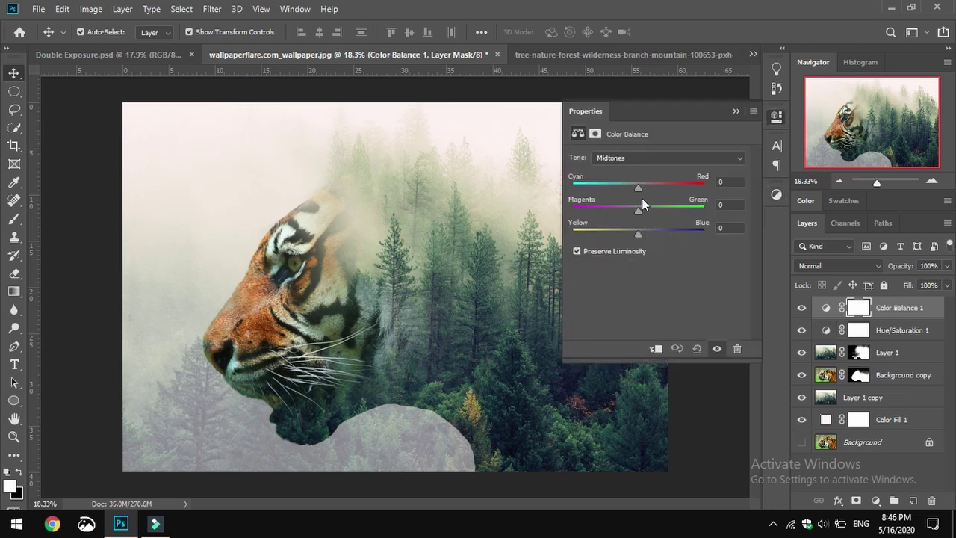
mouse_move(637, 188)
mouse_down()
mouse_move(649, 188)
mouse_move(649, 235)
mouse_move(665, 234)
mouse_move(645, 185)
mouse_up()
click(732, 117)
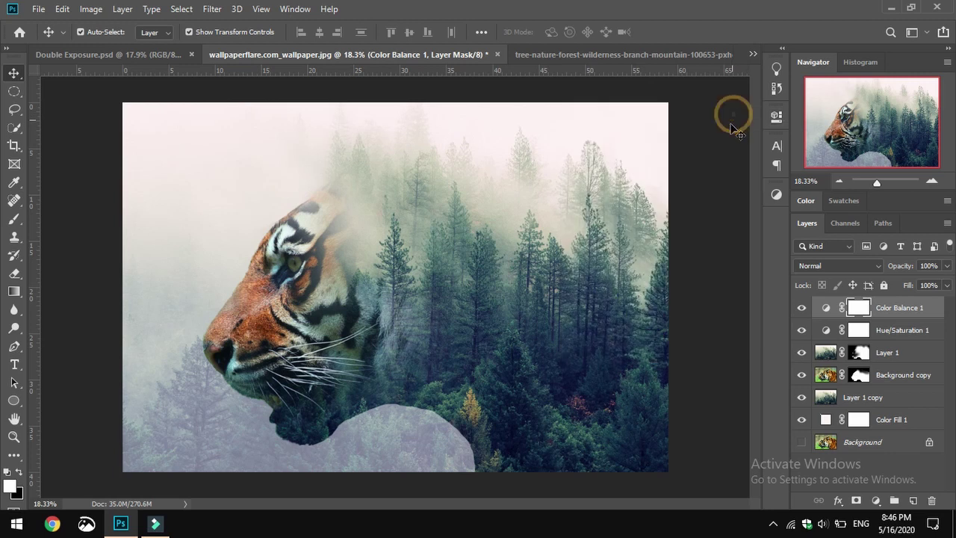
scroll(641, 237, down, 1)
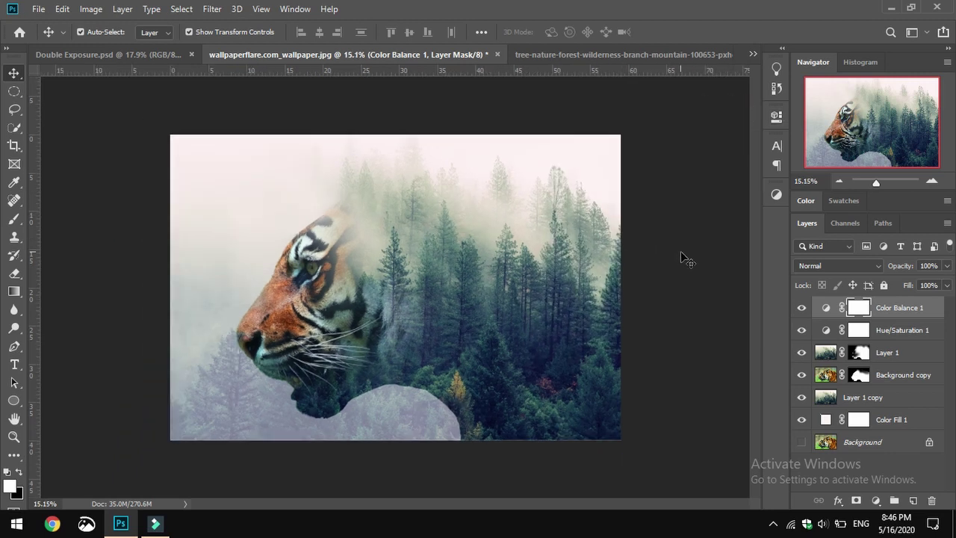
click(694, 274)
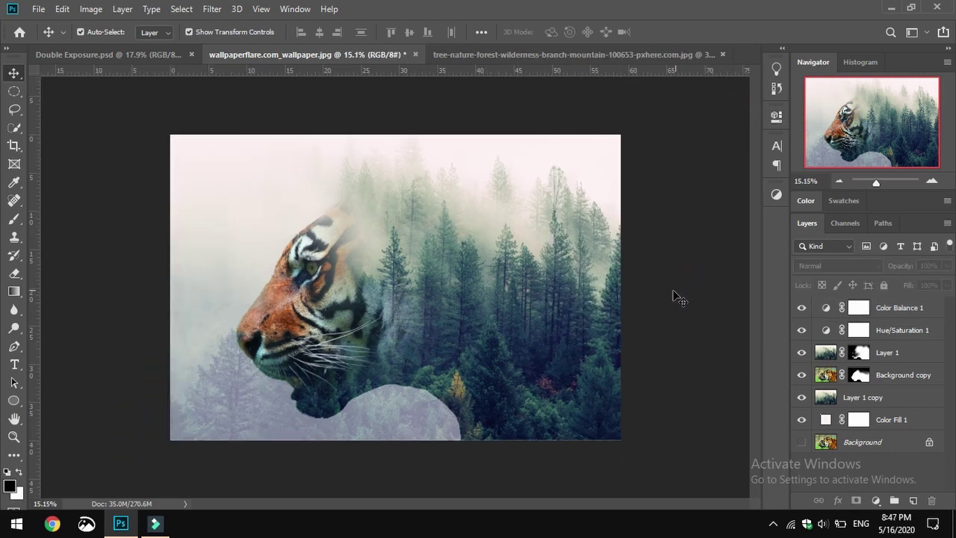
scroll(659, 310, up, 1)
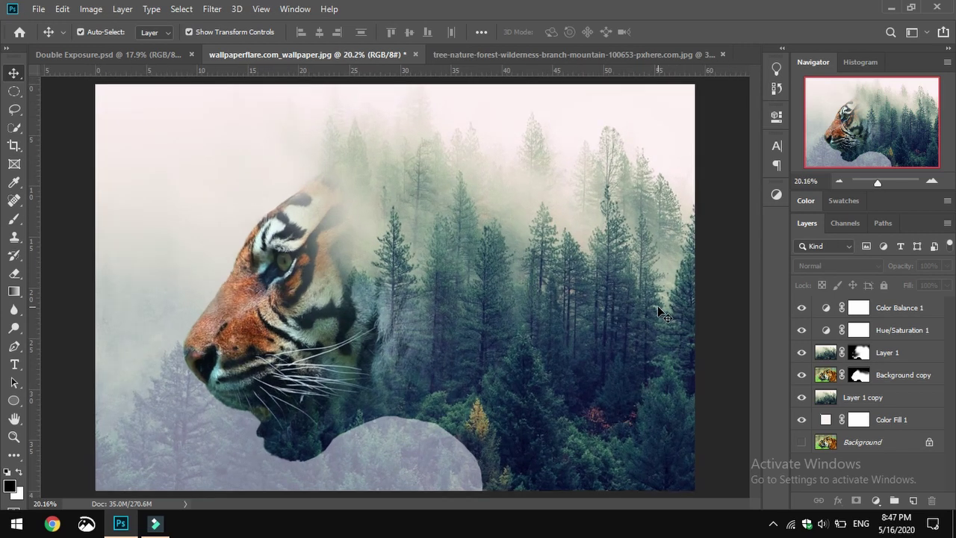
scroll(662, 310, down, 1)
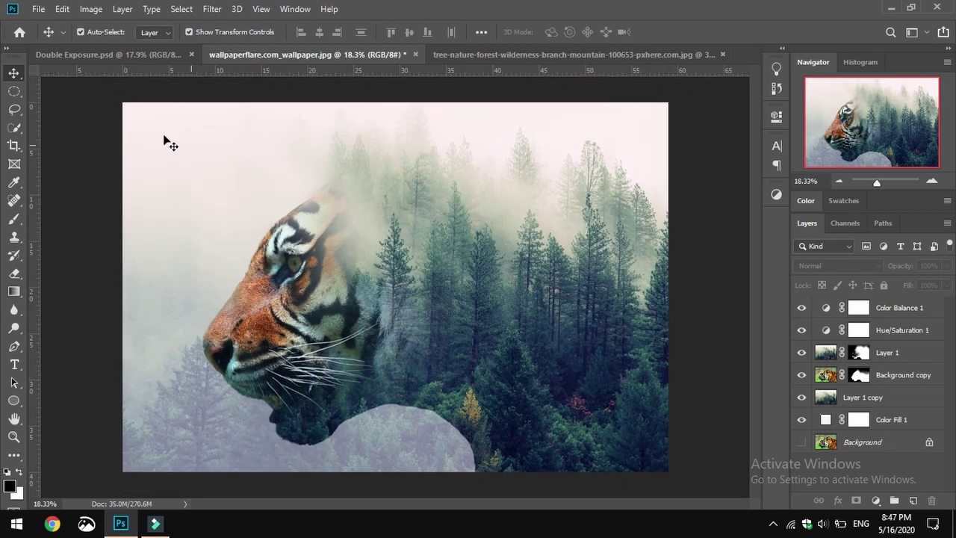